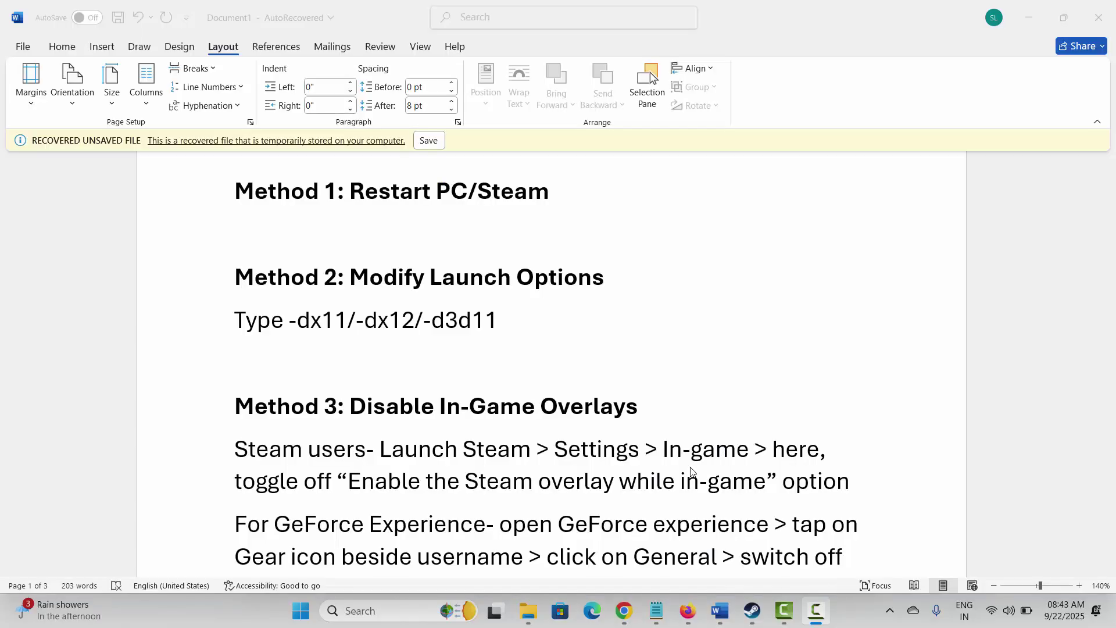
Switch from the Word document to Steam and look at the client's main menu, including its Exit option
click(210, 208)
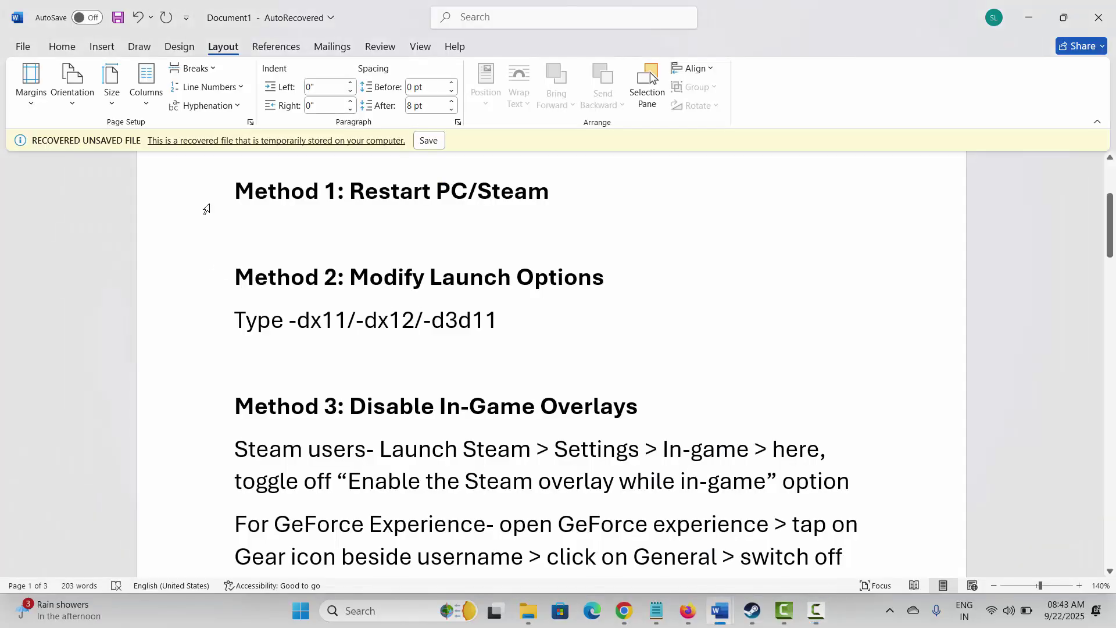
click(538, 362)
click(753, 610)
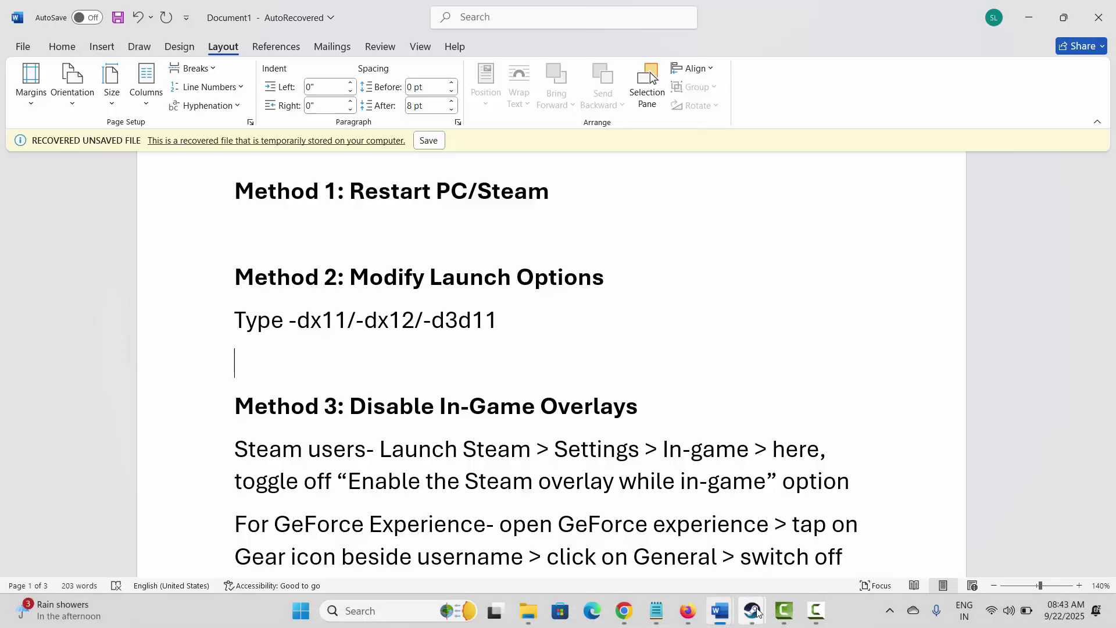
click(870, 485)
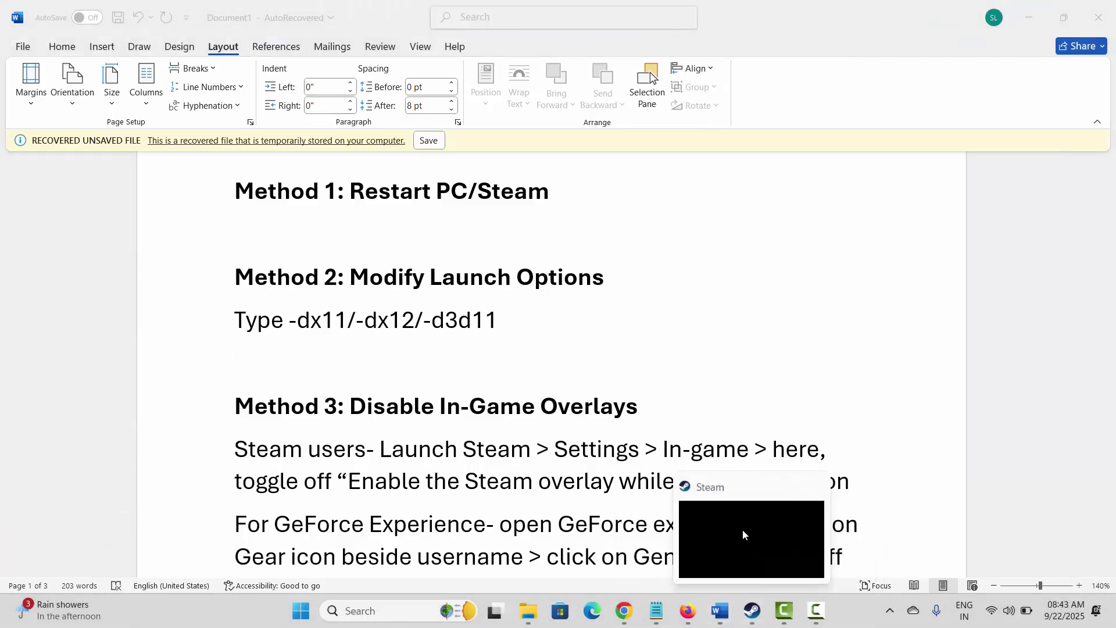
click(742, 531)
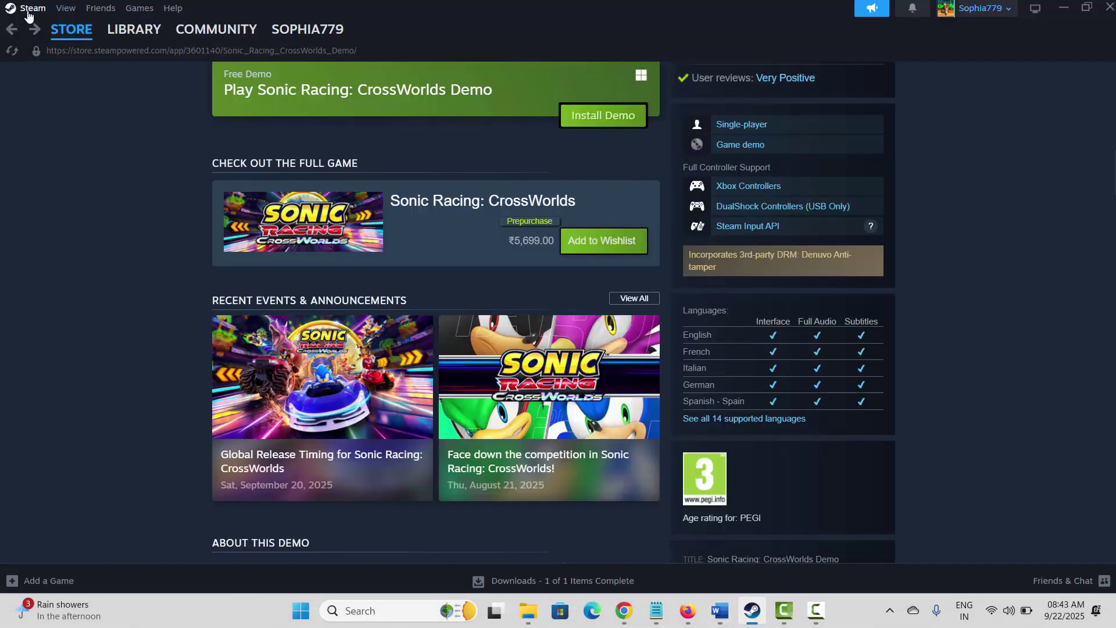
click(31, 9)
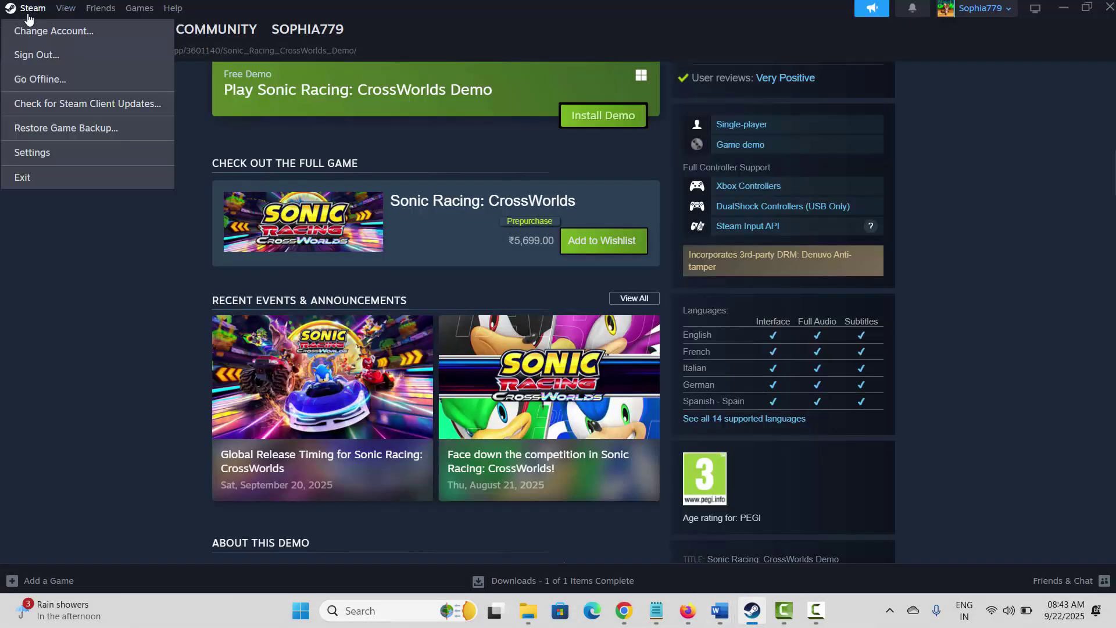
click(143, 289)
View the Windows power options, including Restart, and dismiss them without choosing one
click(301, 615)
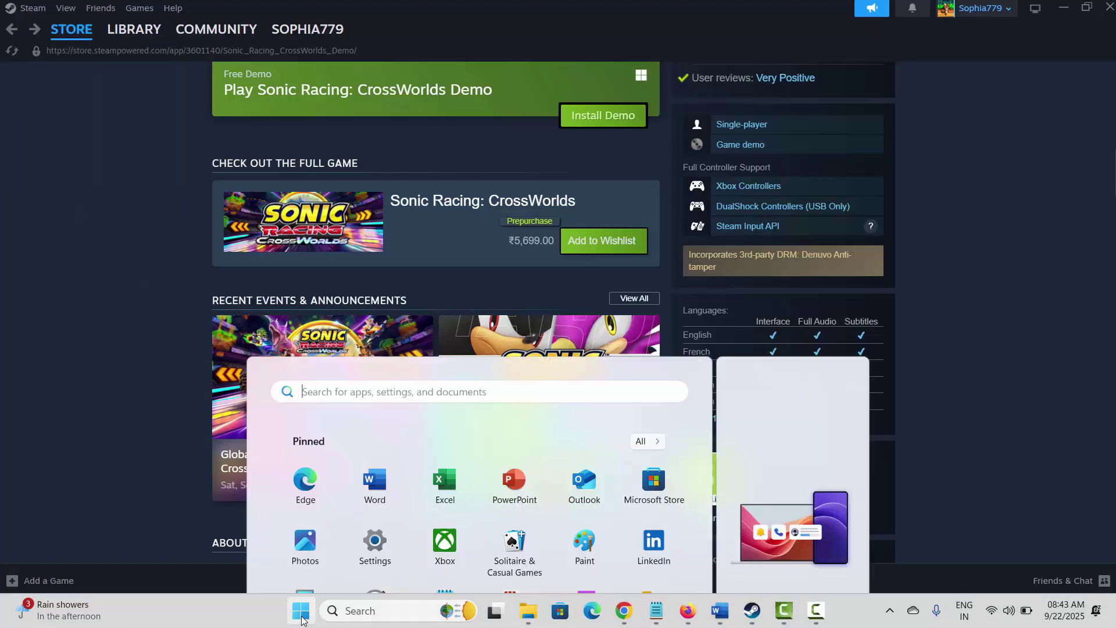
click(660, 561)
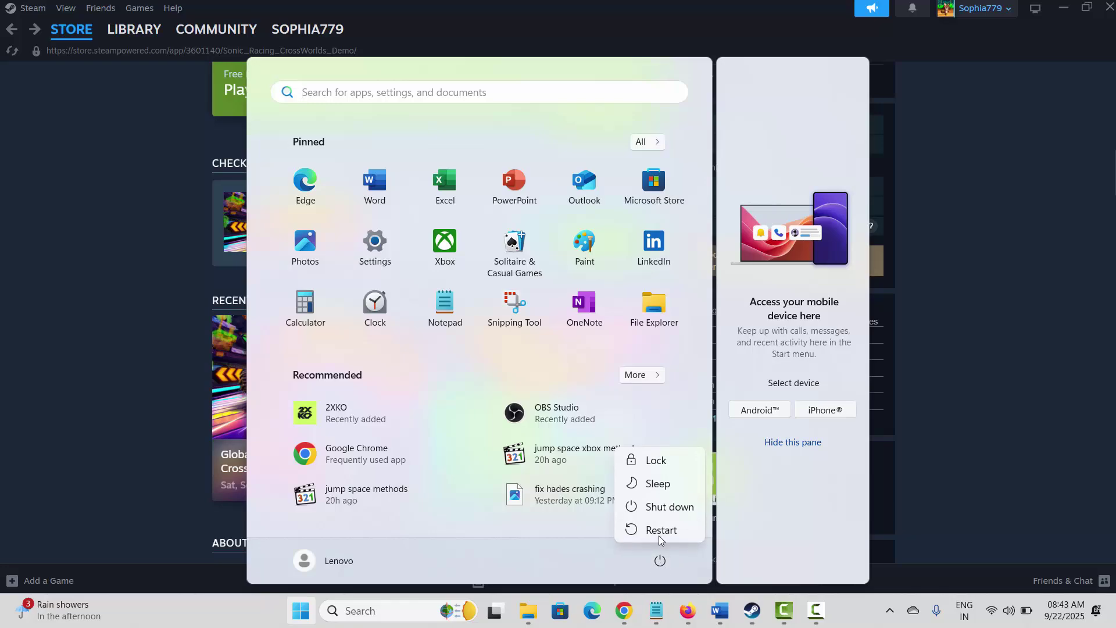
click(964, 452)
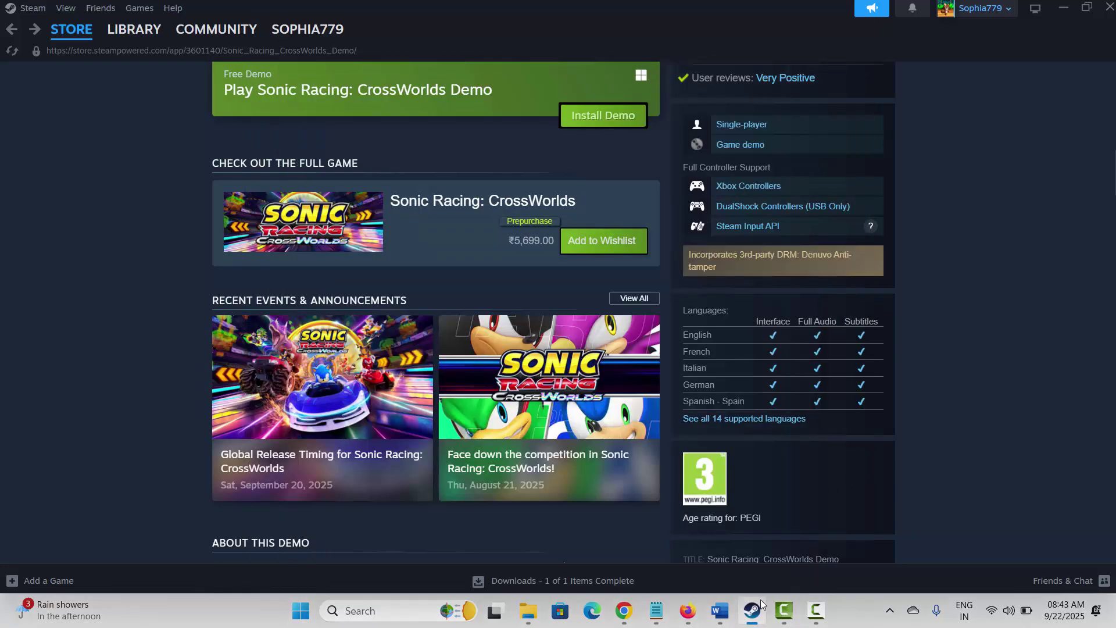
Return to the Word document and select the "Method 2: Modify Launch Options" heading
mouse_move(725, 615)
click(750, 535)
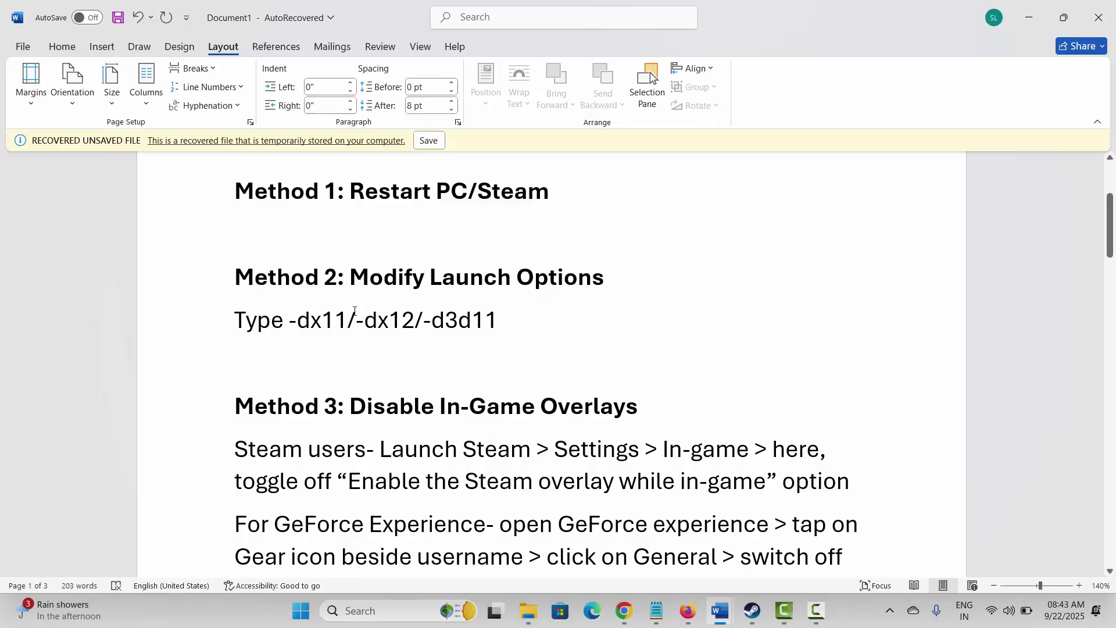
click(196, 291)
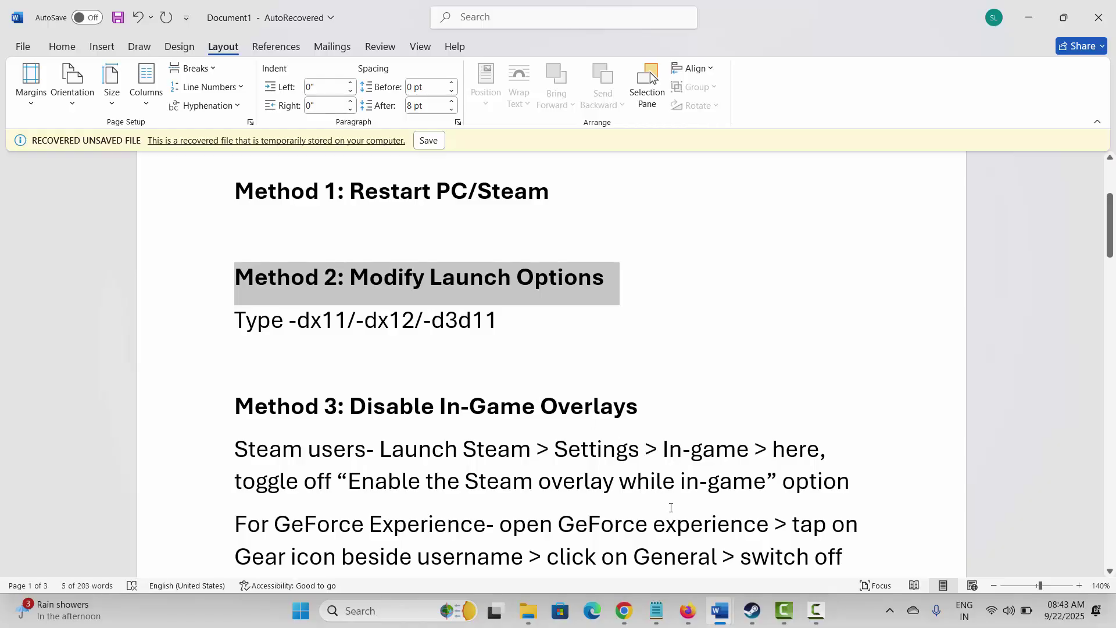
Switch to the Steam library, view the launch options in the Sonic Racing: CrossWorlds Demo properties, and close them
click(759, 610)
click(142, 34)
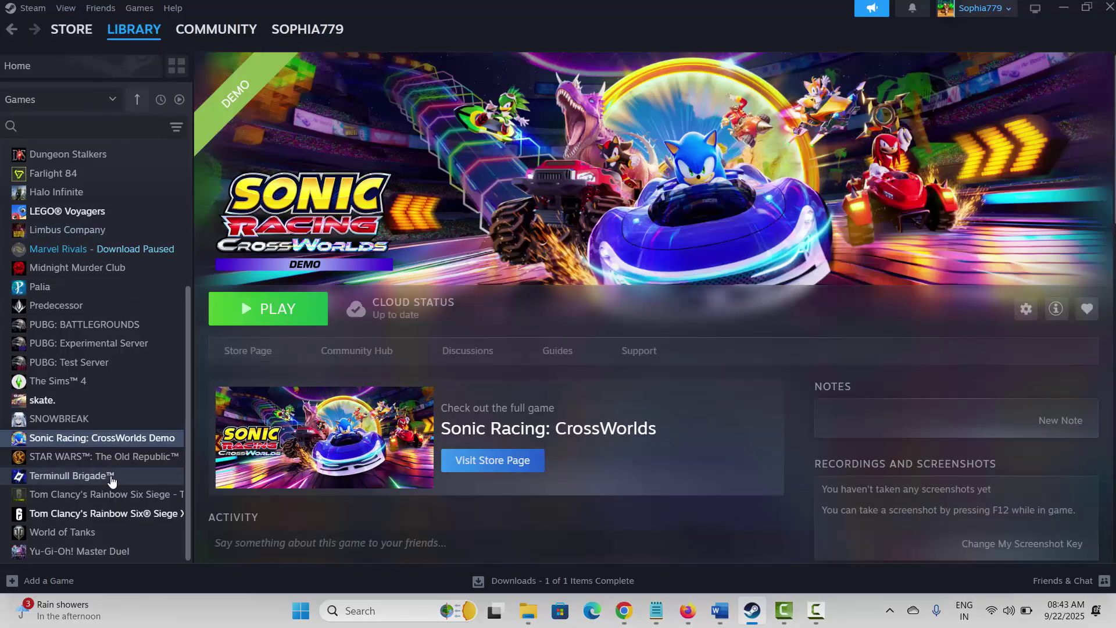
right_click(82, 446)
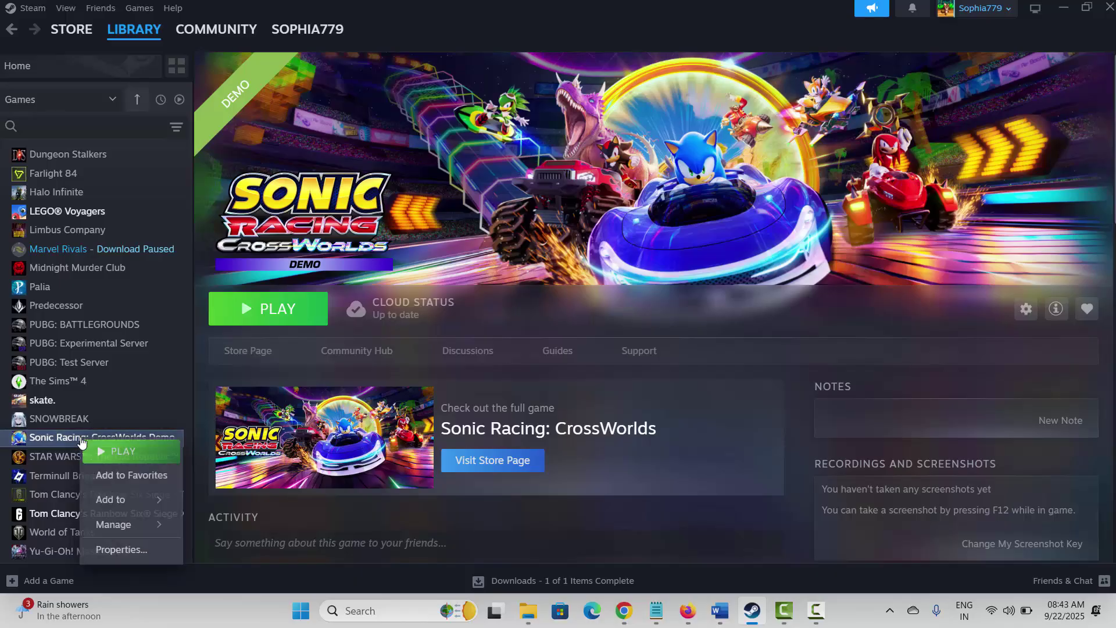
click(125, 549)
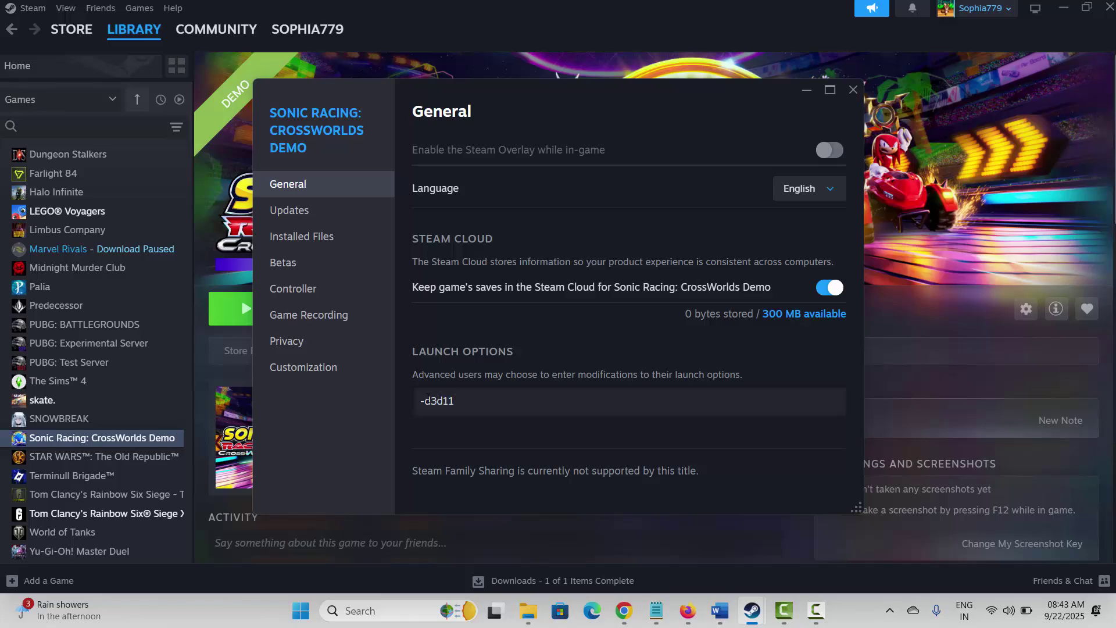
click(854, 90)
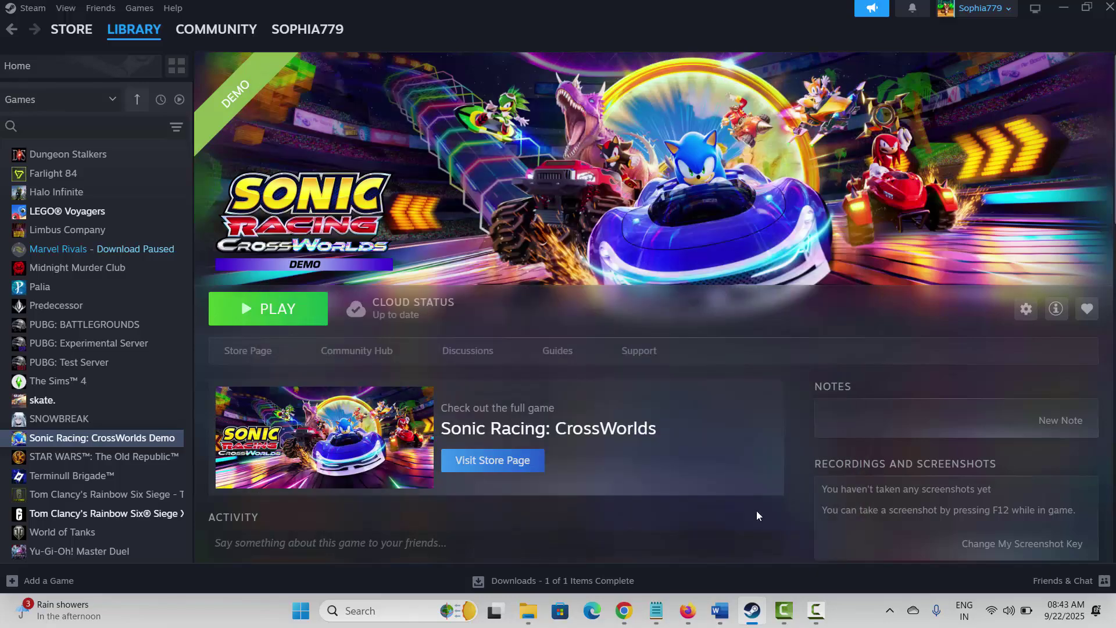
Return to the Word document and select the "Method 3: Disable In-Game Overlays" heading
click(755, 612)
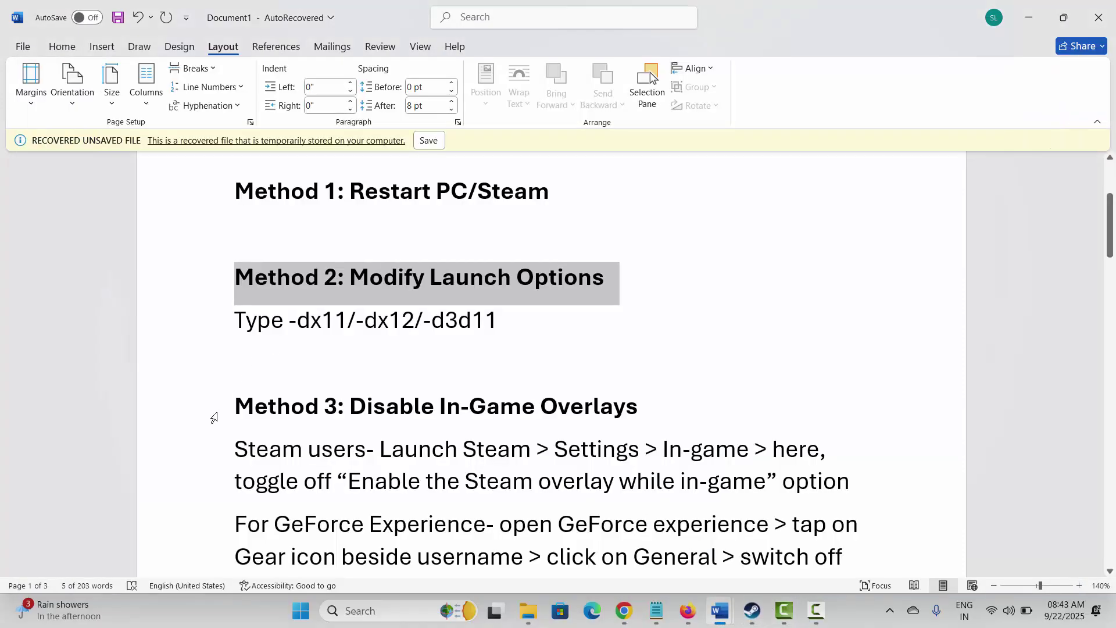
click(212, 417)
scroll(210, 416, down, 3)
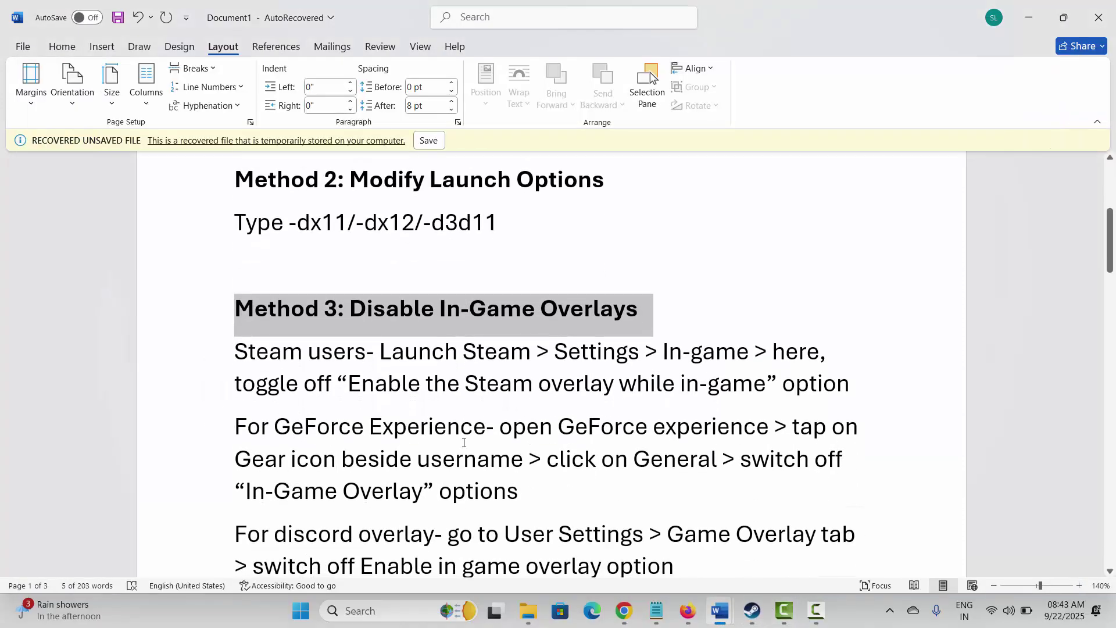
In Steam's In Game settings, make sure "Enable the Steam Overlay while in-game" is turned off, and close the settings
click(752, 611)
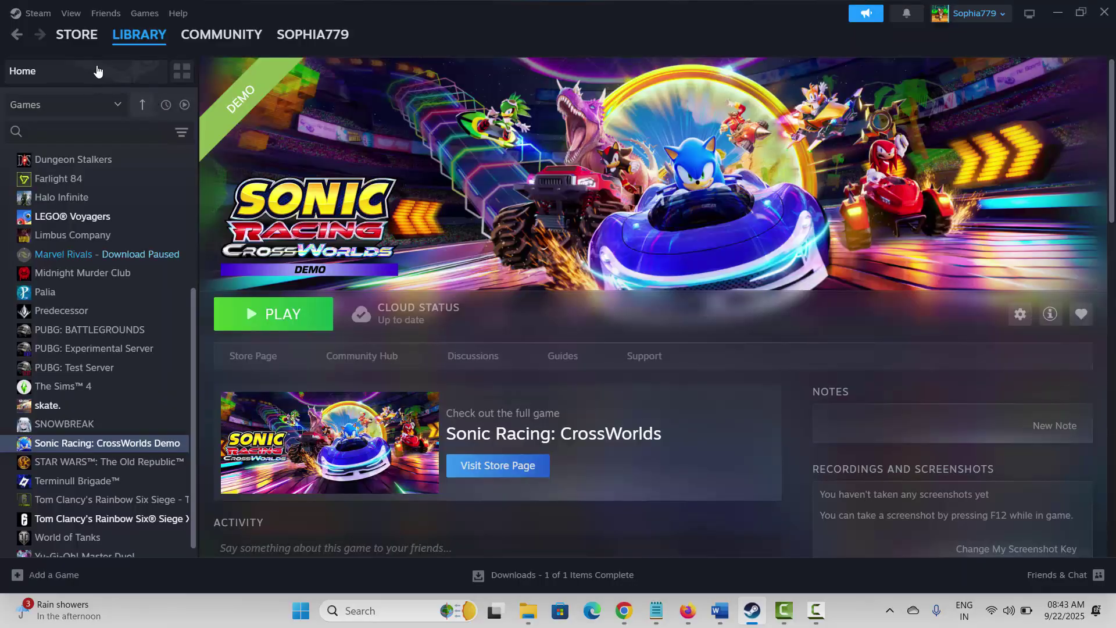
click(35, 13)
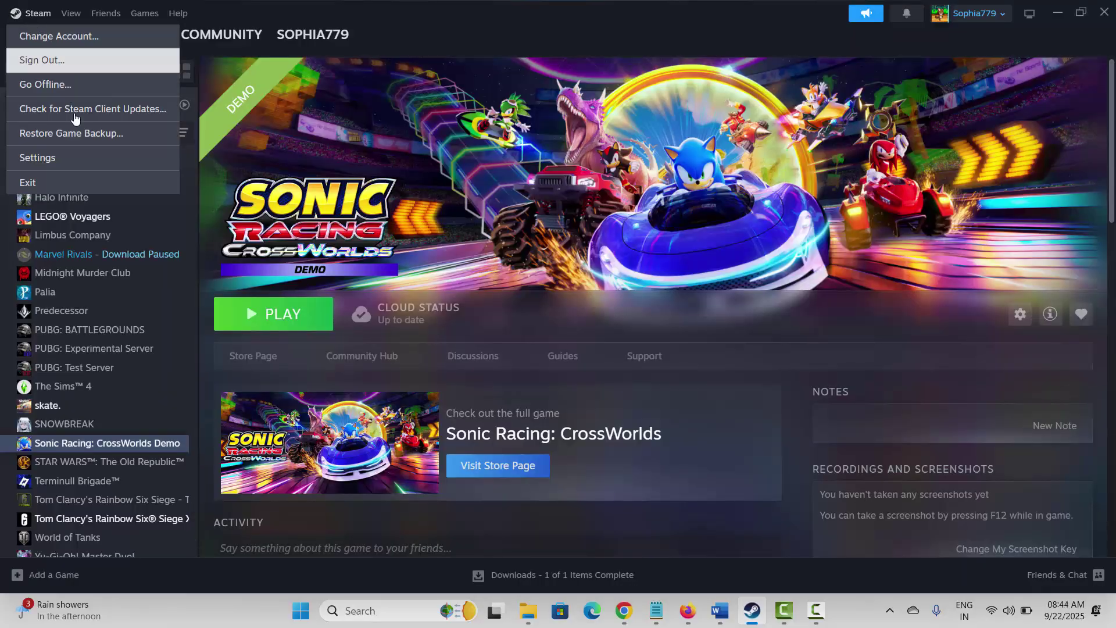
click(75, 161)
click(327, 402)
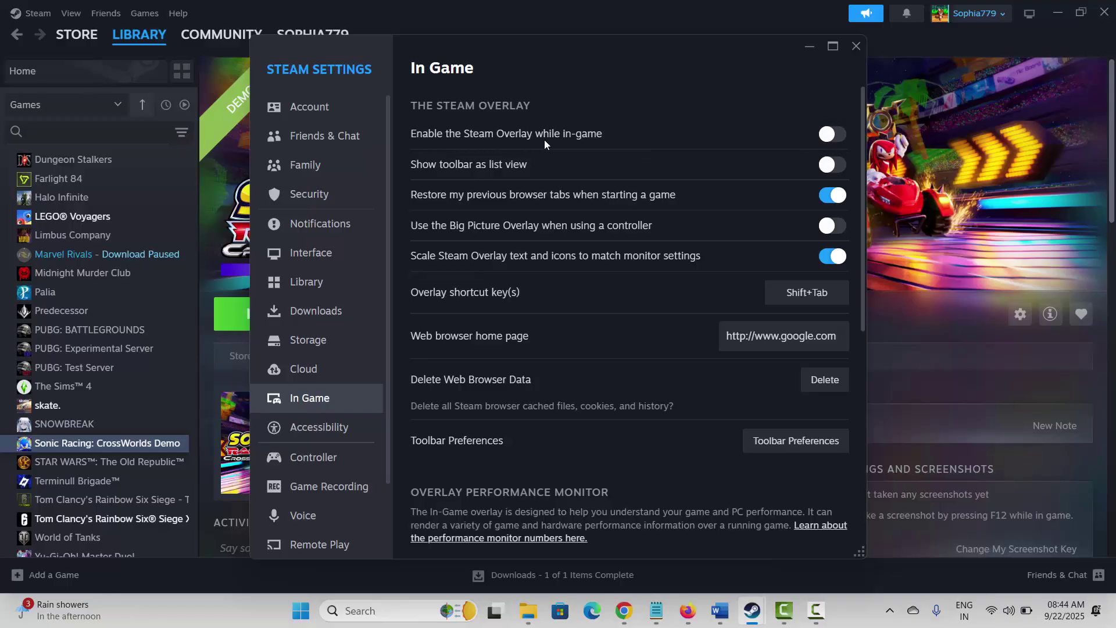
click(843, 138)
click(827, 146)
click(856, 49)
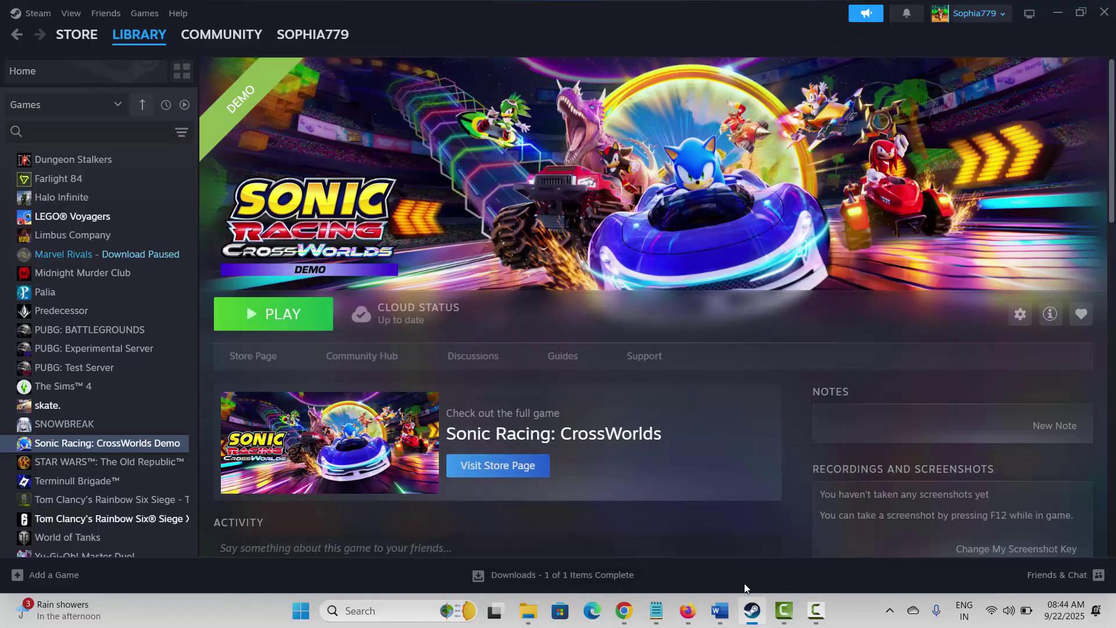
Return to the Word document and review the GeForce Experience and Discord overlay instructions, ending with the Method 4 heading selected
click(719, 610)
scroll(250, 349, down, 2)
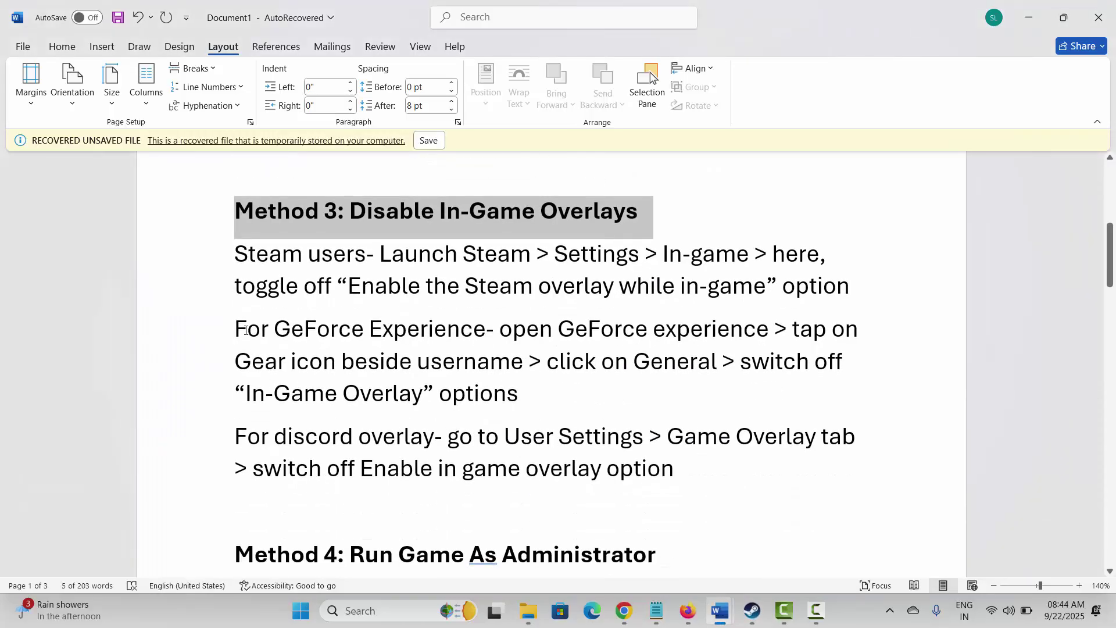
drag(246, 330, 398, 339)
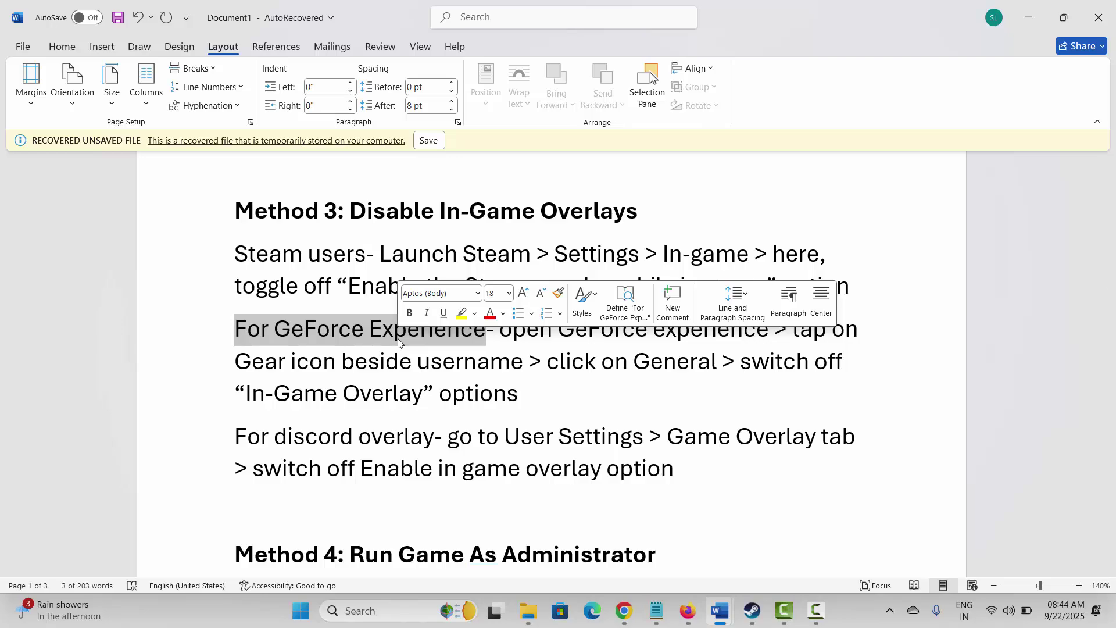
scroll(322, 375, down, 1)
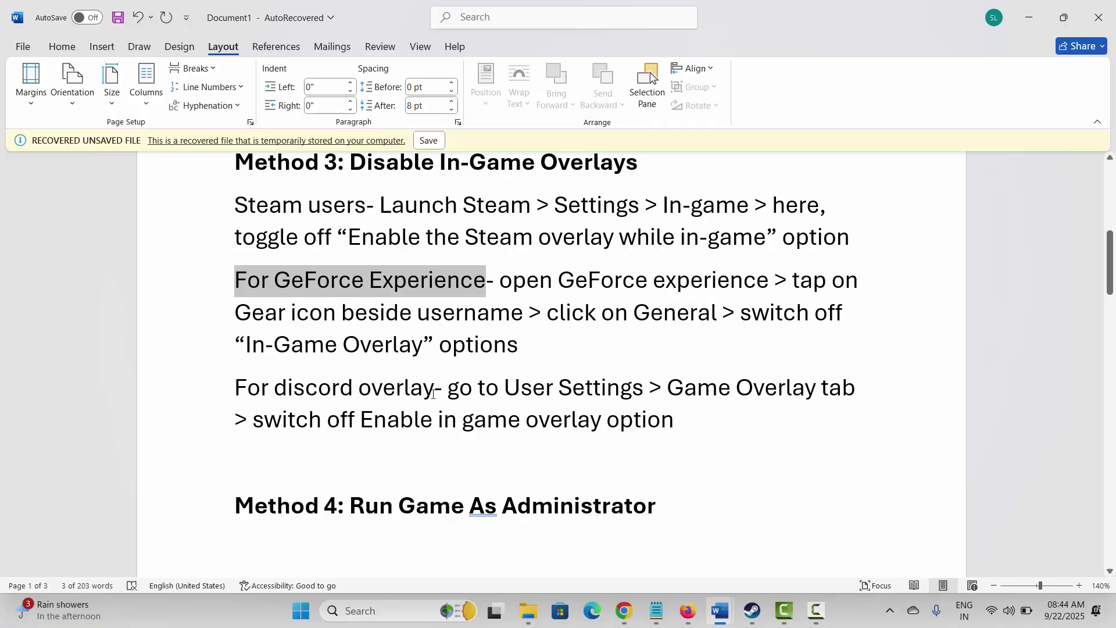
drag(343, 419, 486, 423)
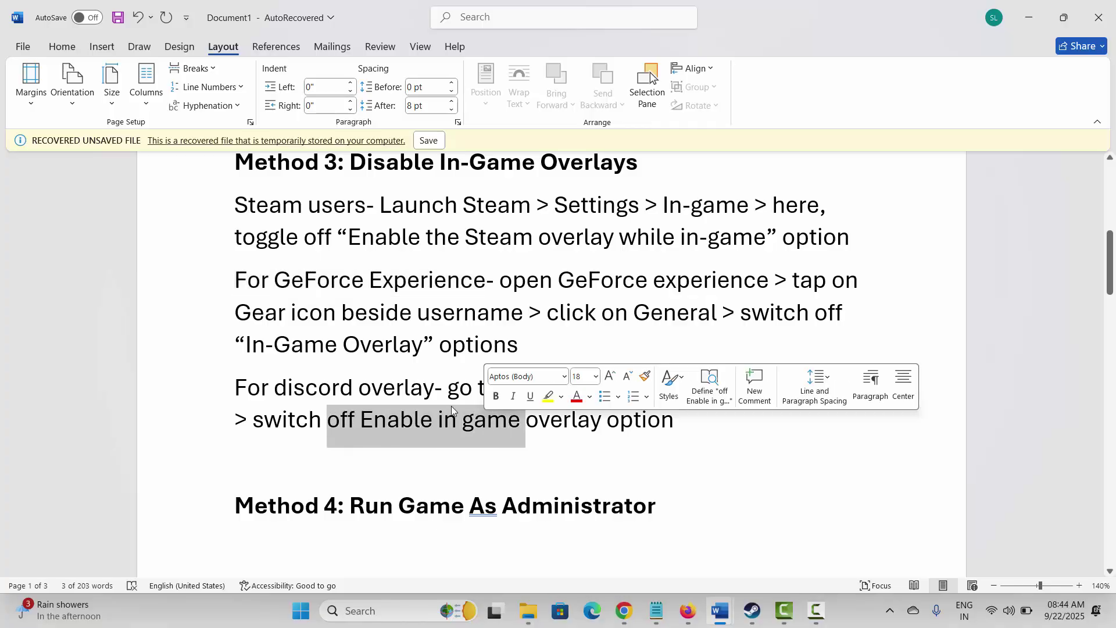
scroll(430, 404, down, 2)
click(182, 427)
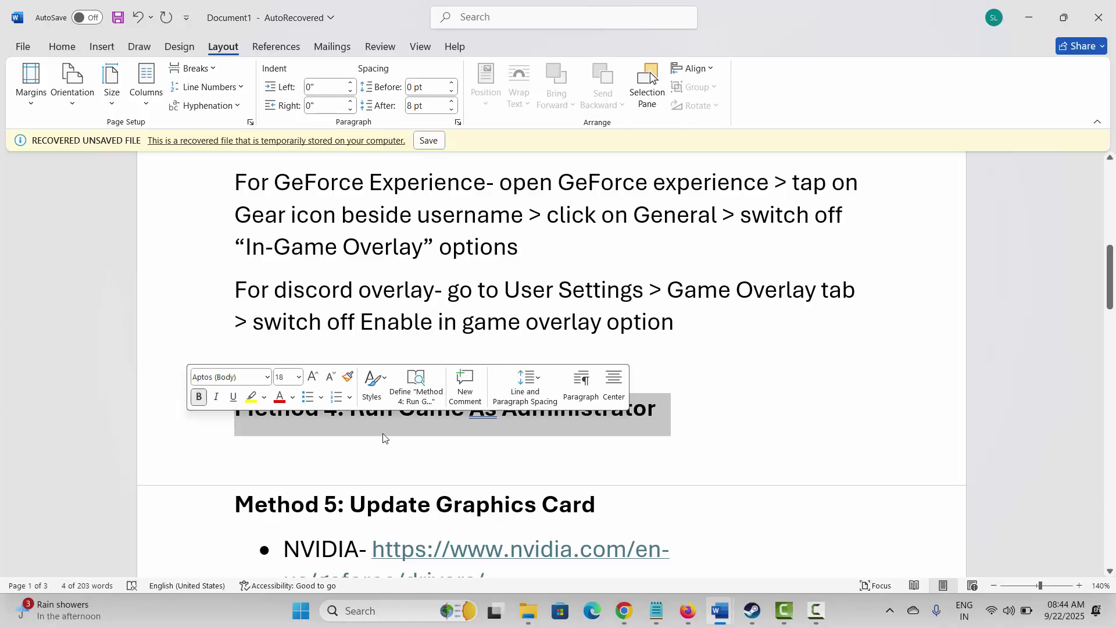
Switch to Steam and open the local files folder of Sonic Racing: CrossWorlds Demo
click(752, 611)
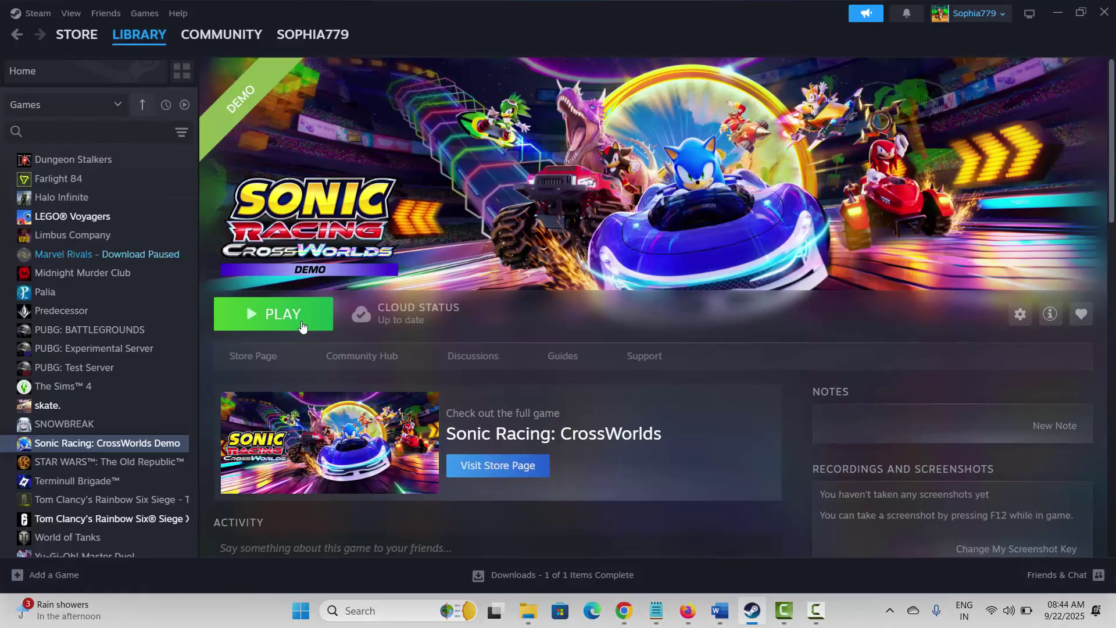
mouse_move(130, 40)
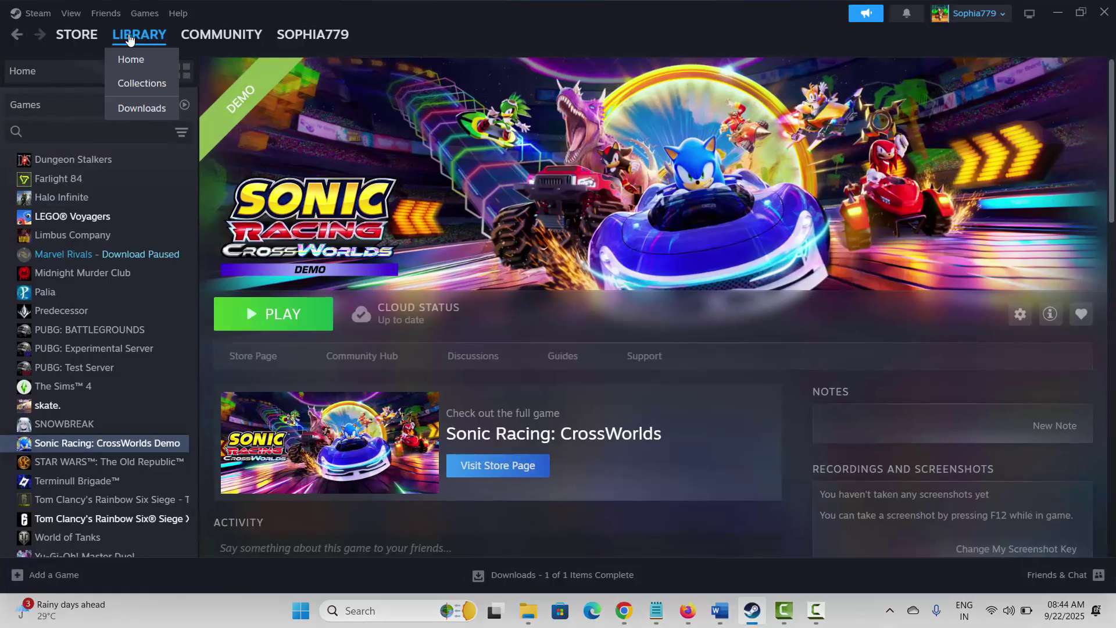
right_click(85, 444)
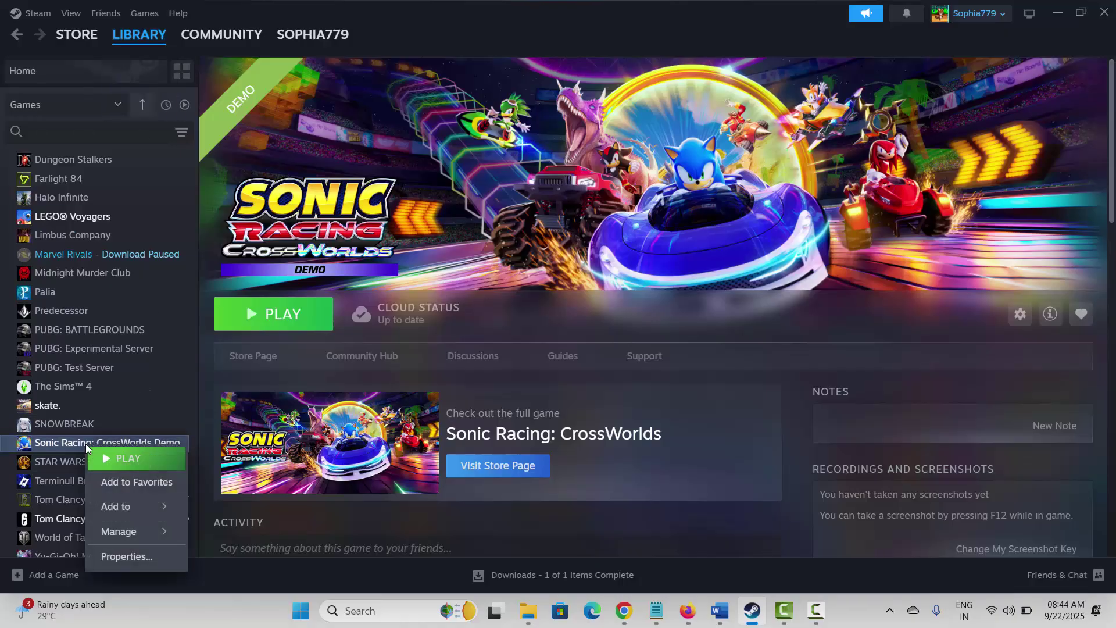
mouse_move(119, 530)
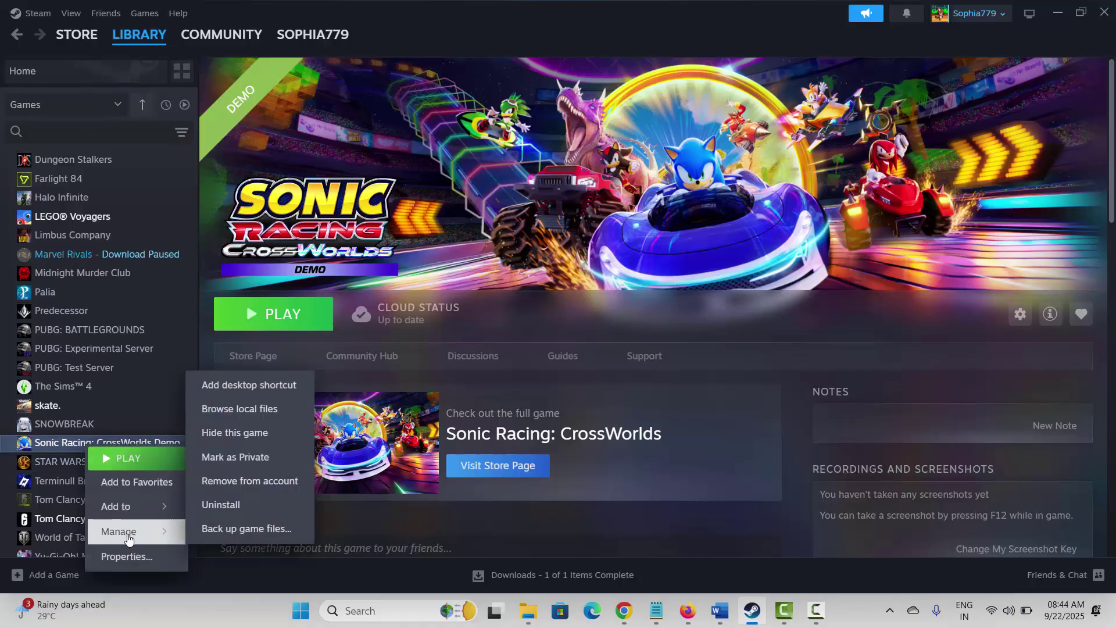
click(233, 409)
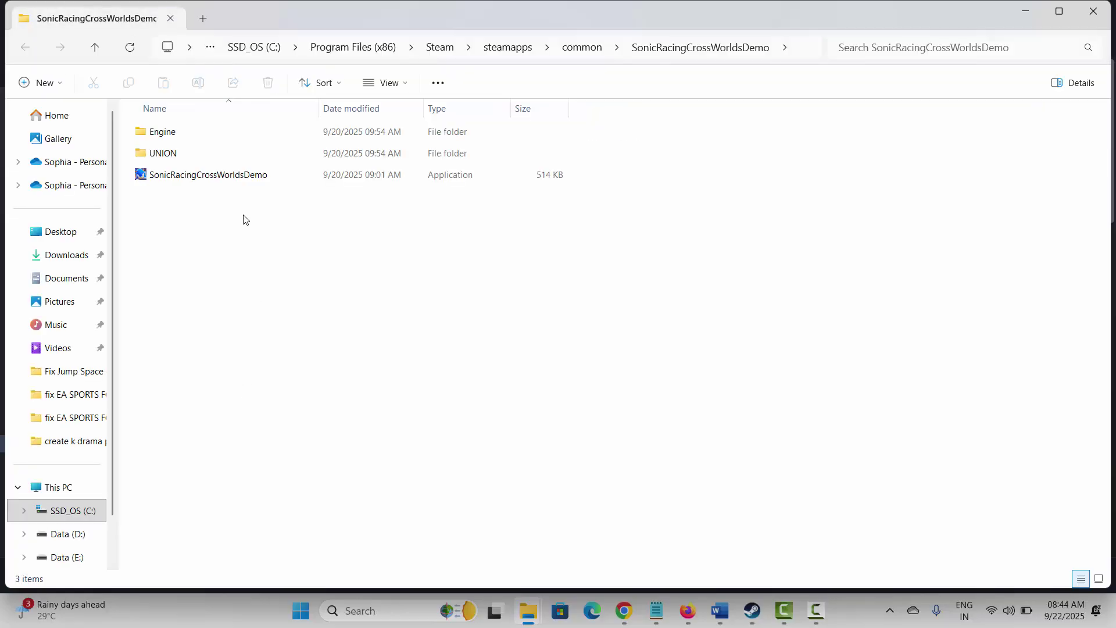
In the SonicRacingCrossWorldsDemo application's compatibility properties, enable running as administrator and disabling fullscreen optimizations, and apply the settings
click(225, 178)
right_click(225, 182)
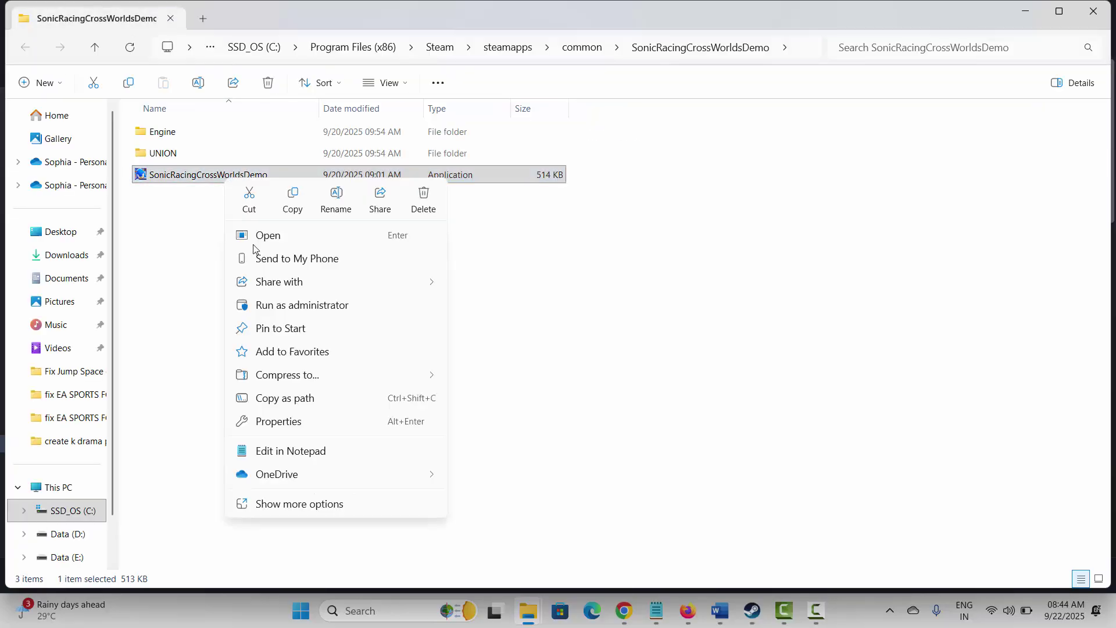
click(287, 429)
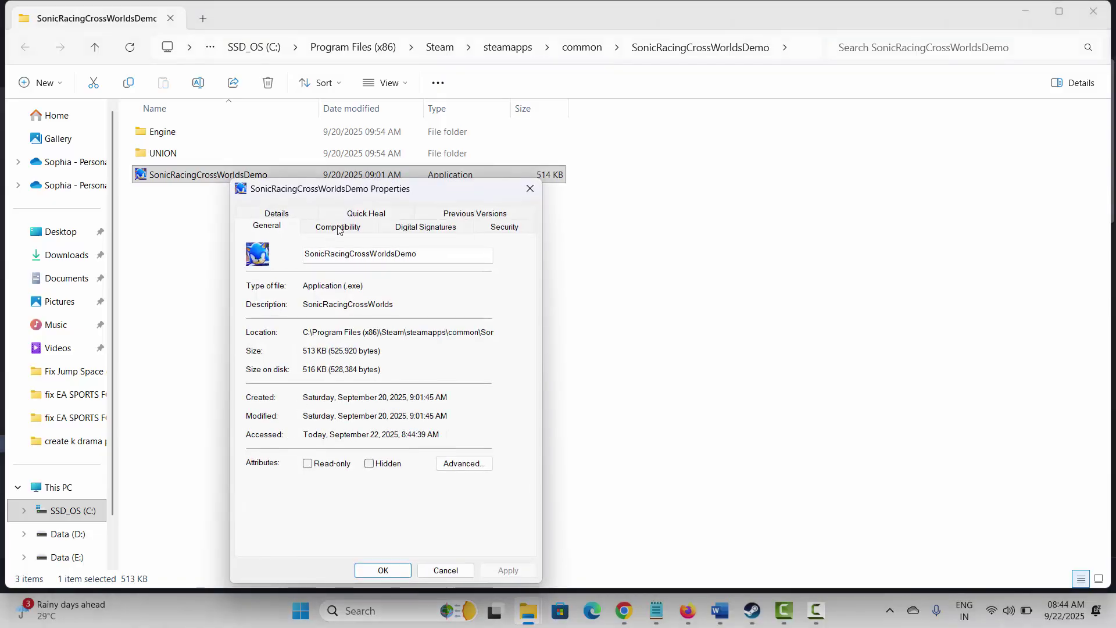
click(342, 227)
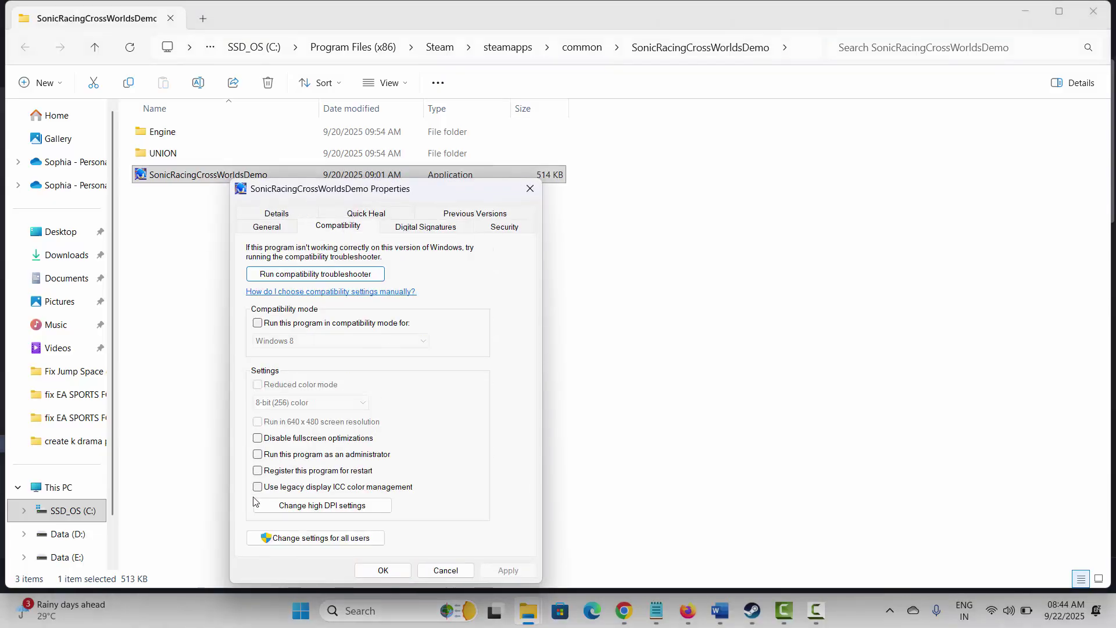
click(258, 454)
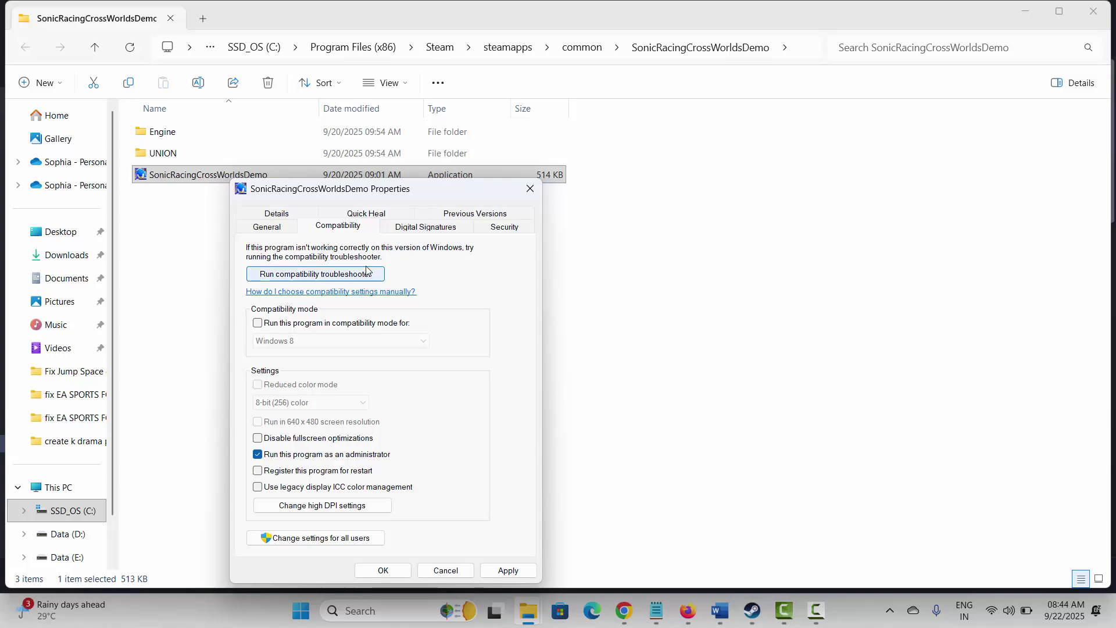
click(257, 437)
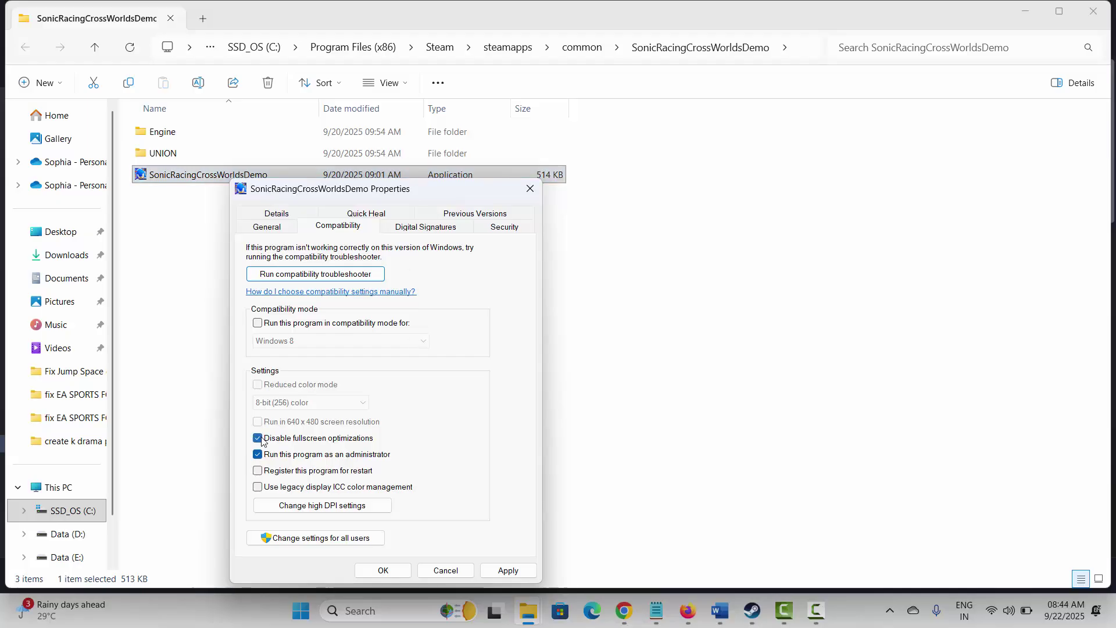
click(508, 570)
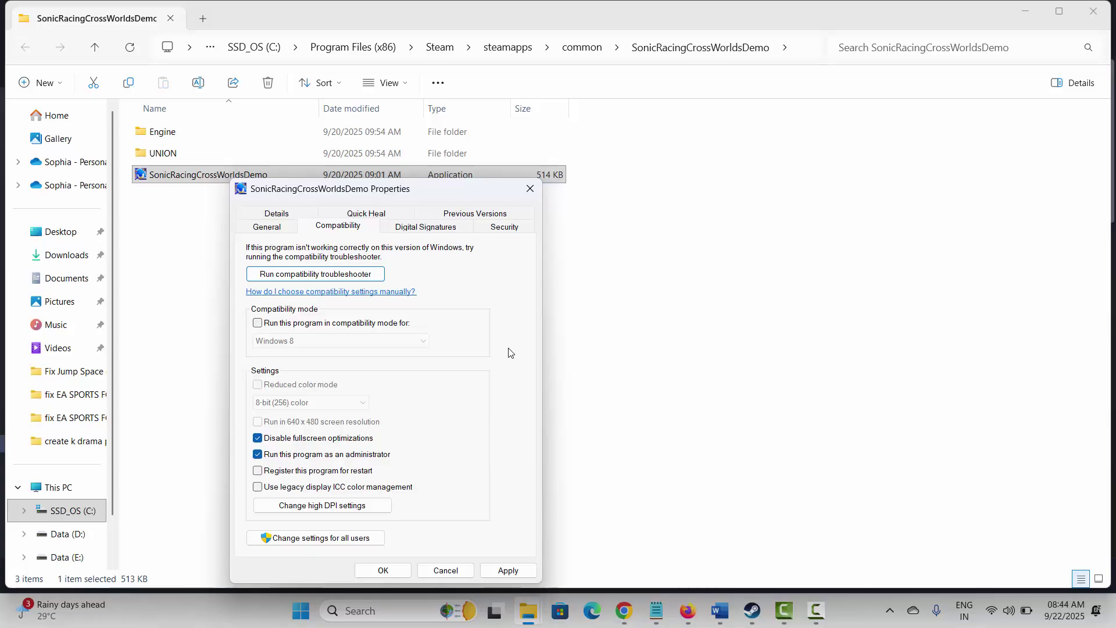
Turn on compatibility mode for the game, view the available Windows versions, and close the properties without applying it
click(258, 323)
click(423, 342)
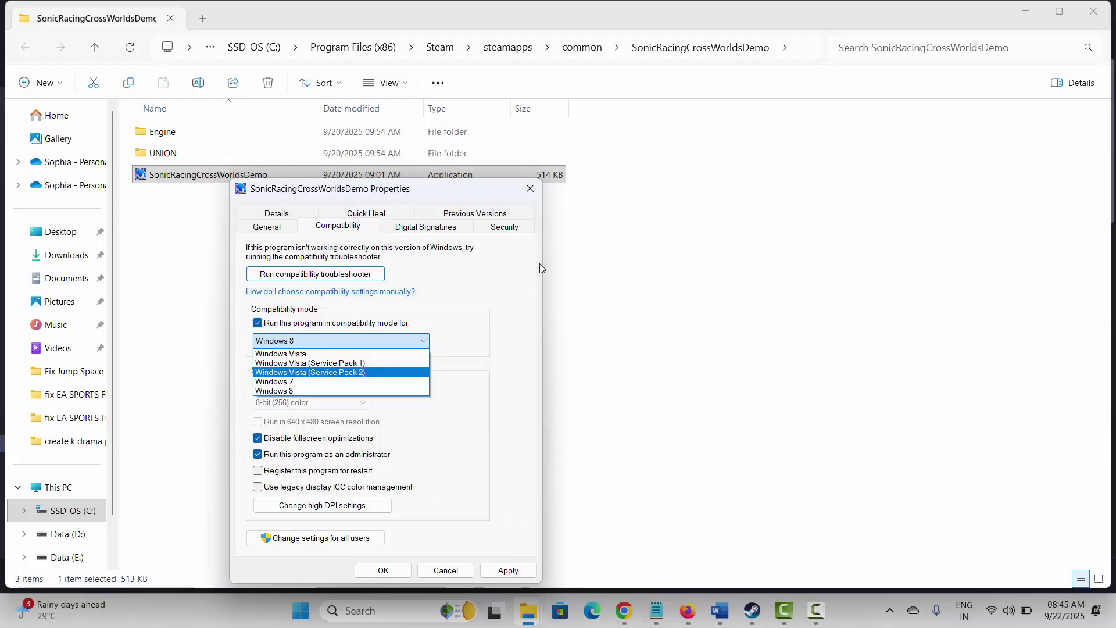
click(531, 190)
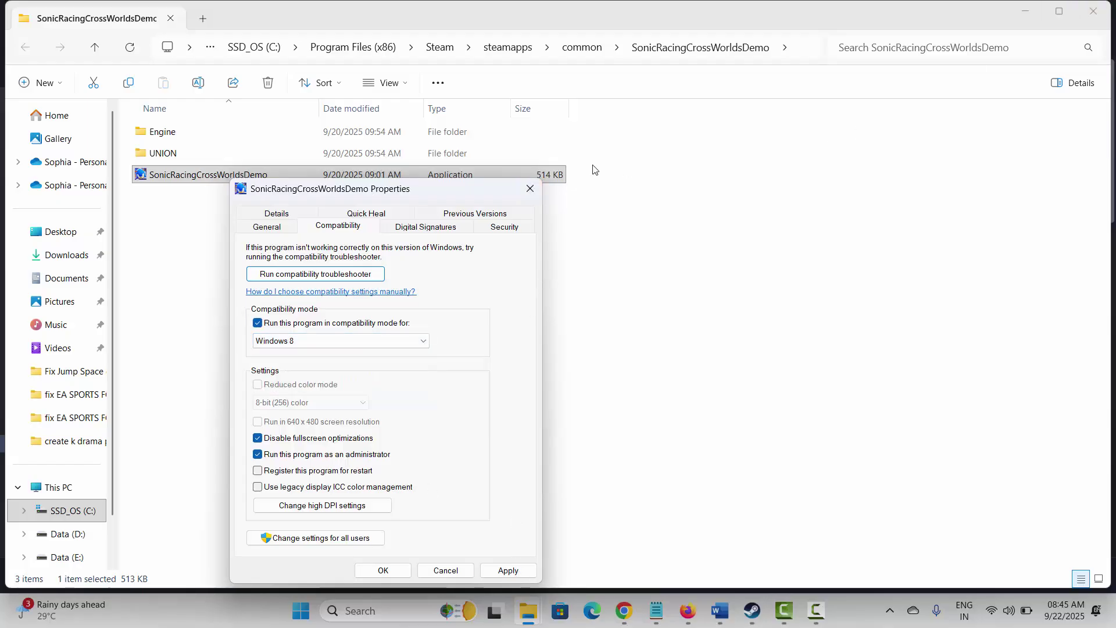
click(530, 189)
Return to the Word document and select the "Method 5: Update Graphics Card" heading
key(alt+Tab)
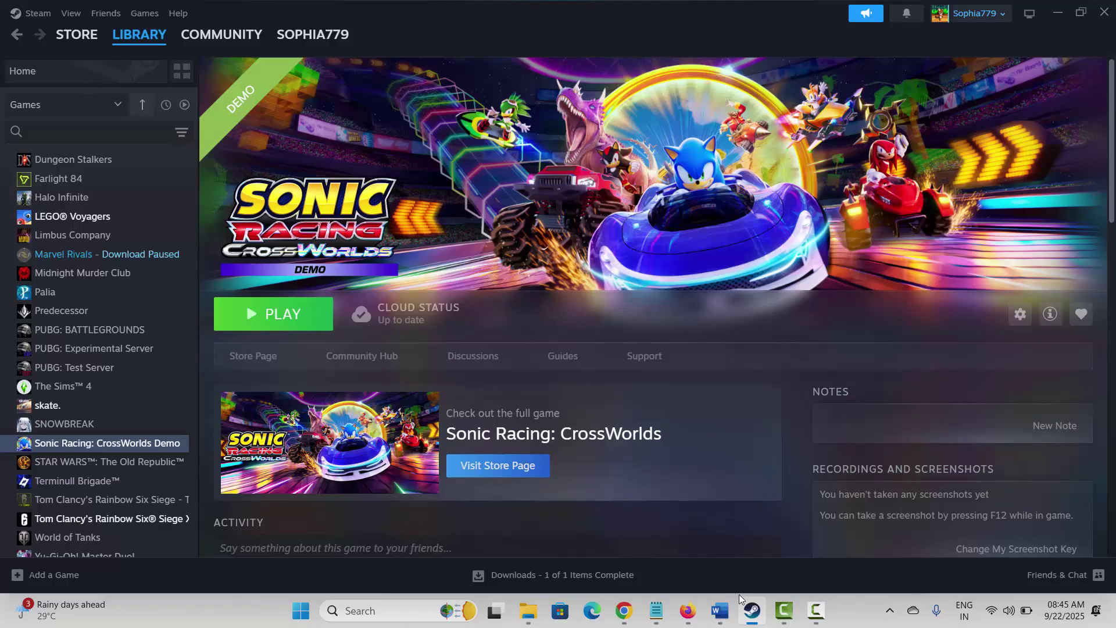
click(719, 611)
scroll(291, 419, down, 3)
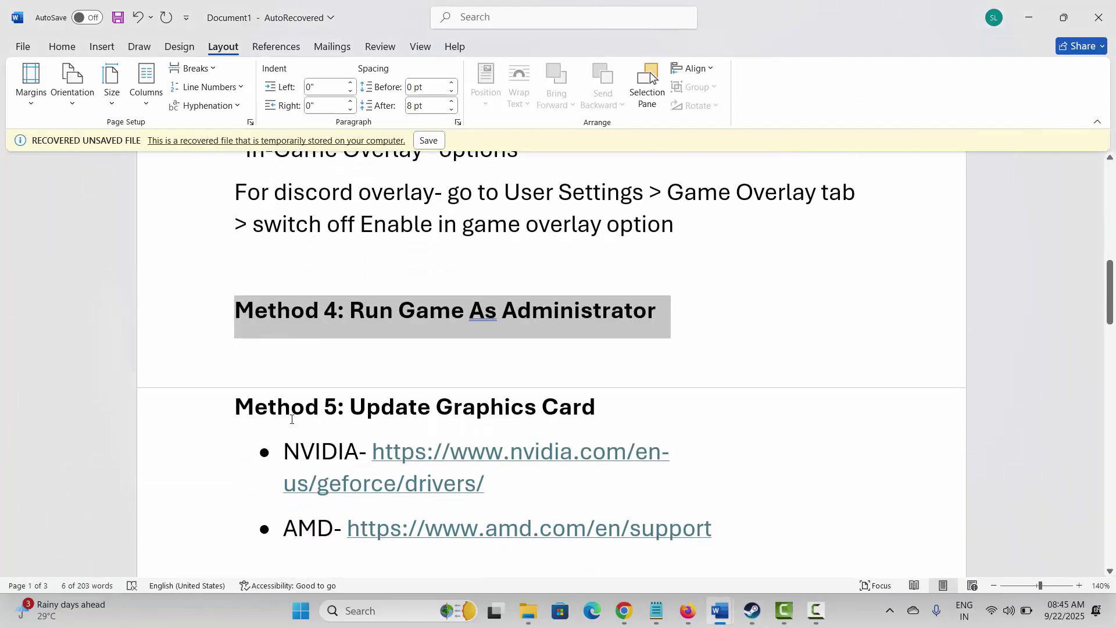
click(202, 416)
In Device Manager, search automatically for updated drivers for the Intel(R) UHD Graphics display adapter, and close Device Manager
click(367, 612)
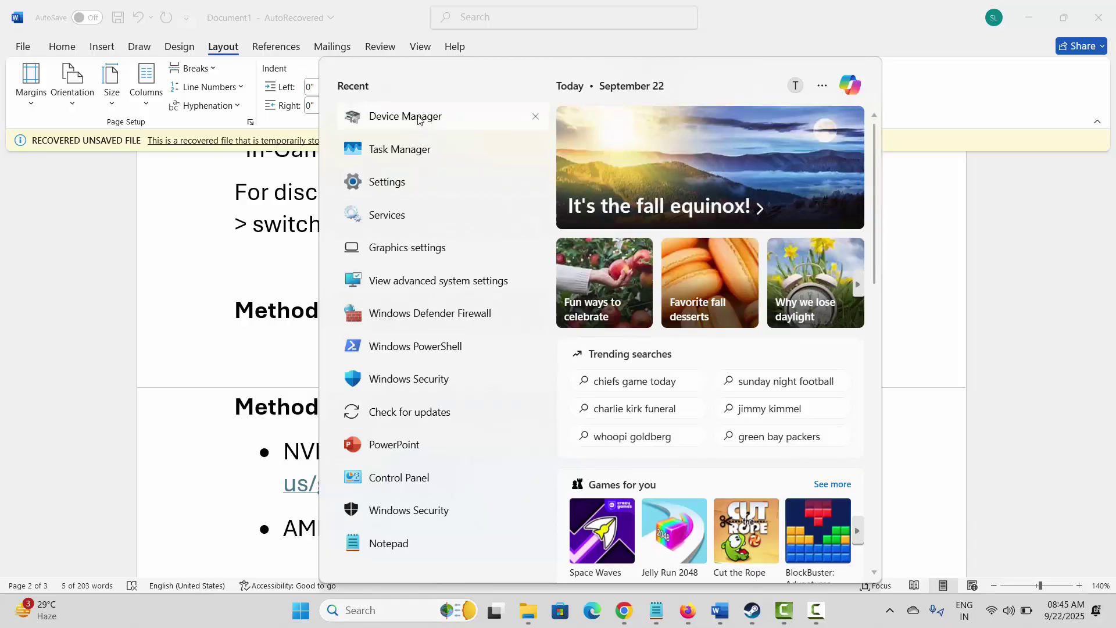
click(418, 118)
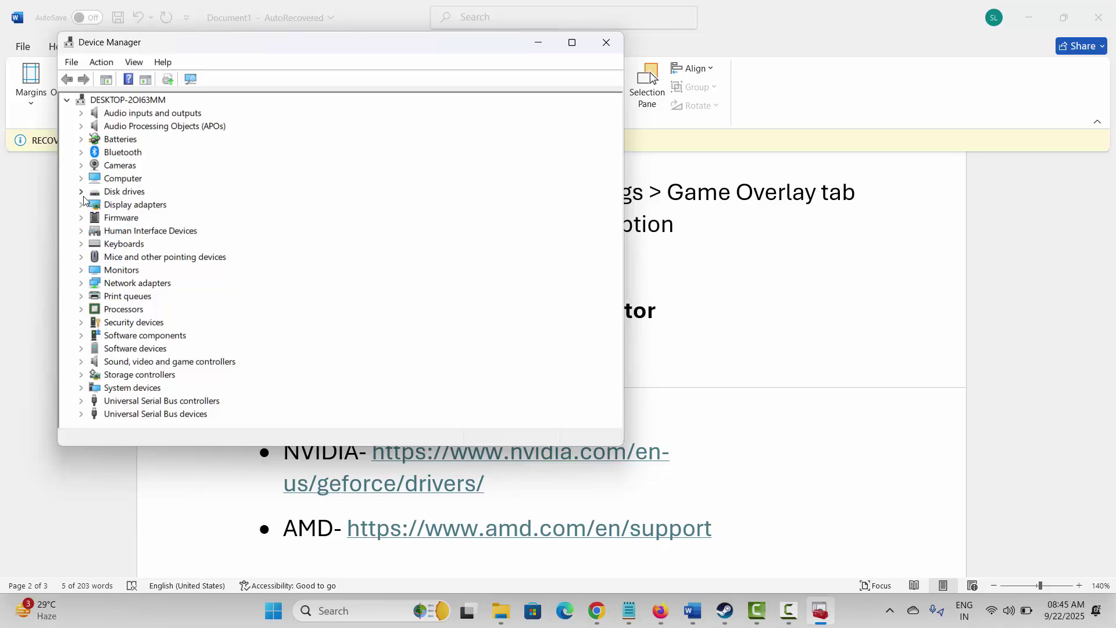
click(80, 205)
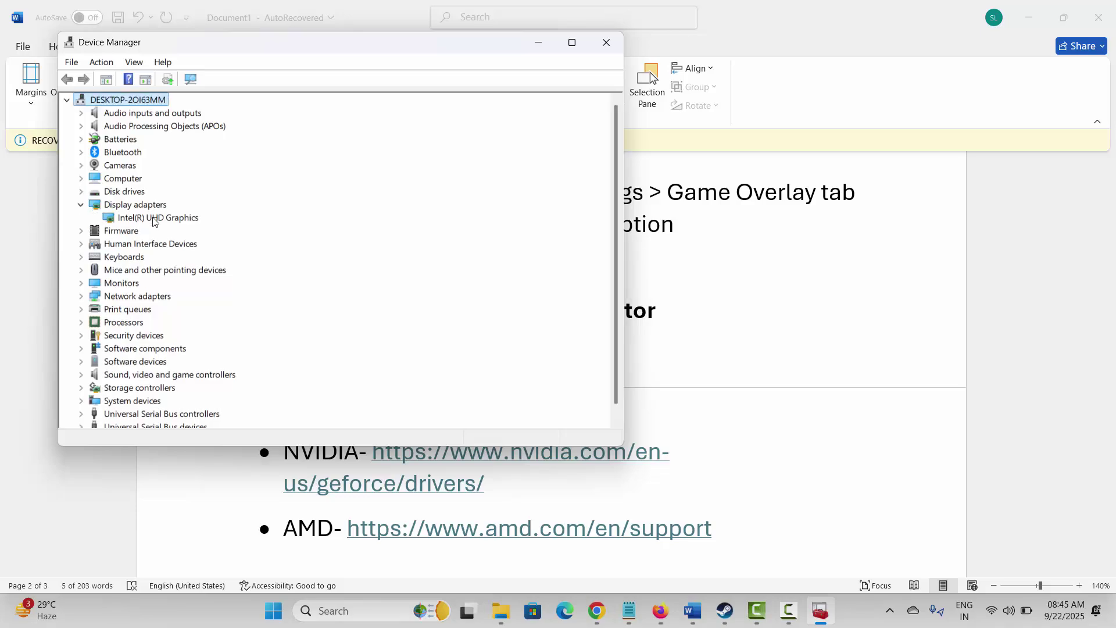
click(154, 219)
right_click(156, 221)
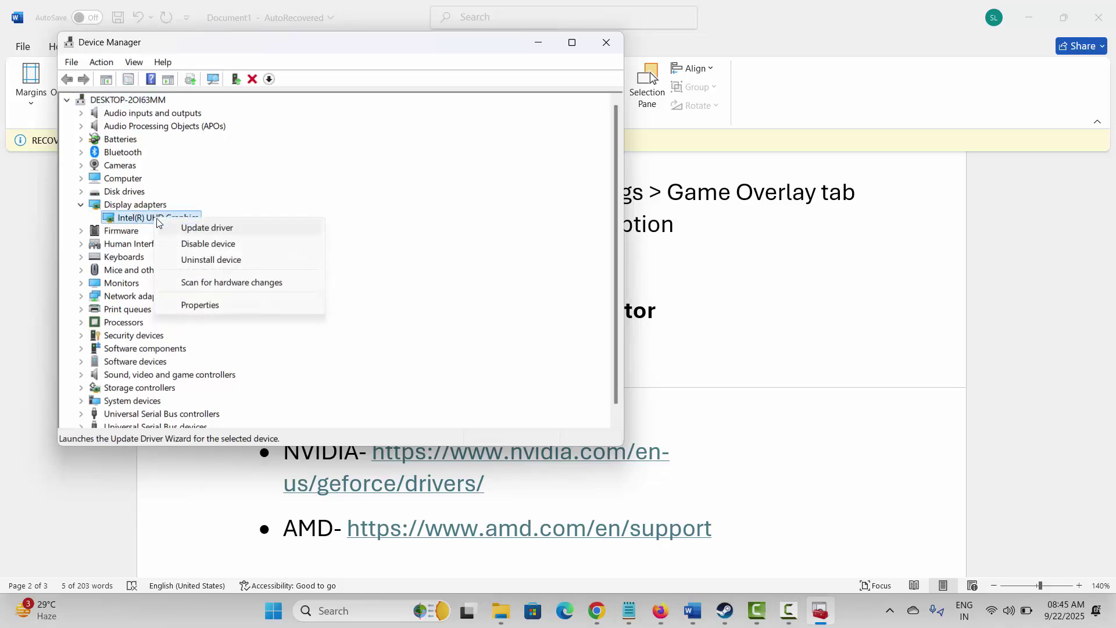
click(188, 226)
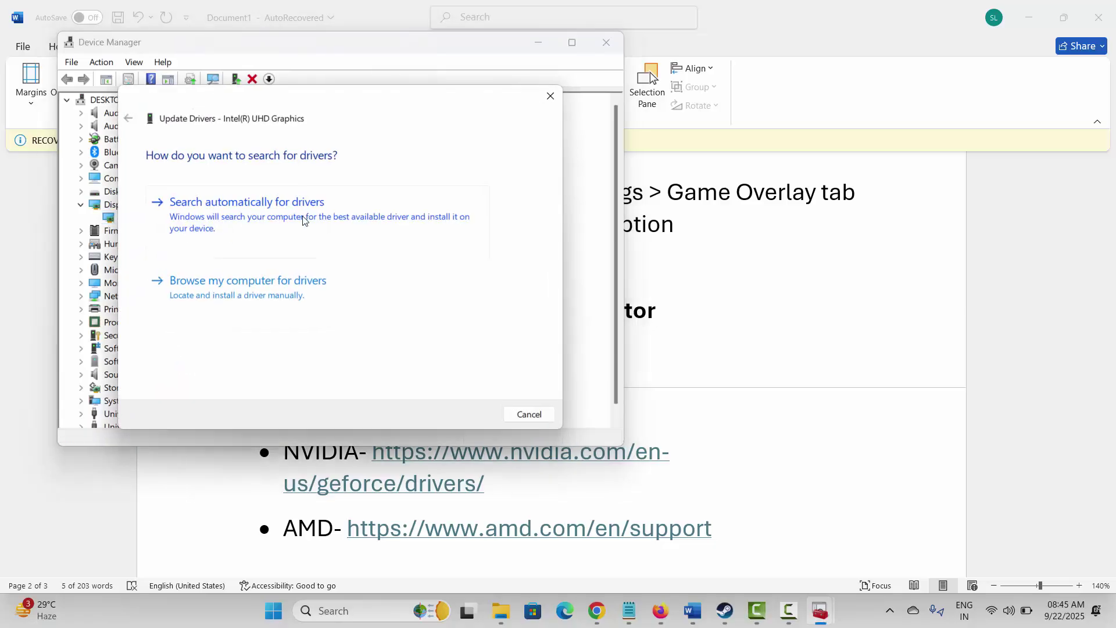
click(302, 220)
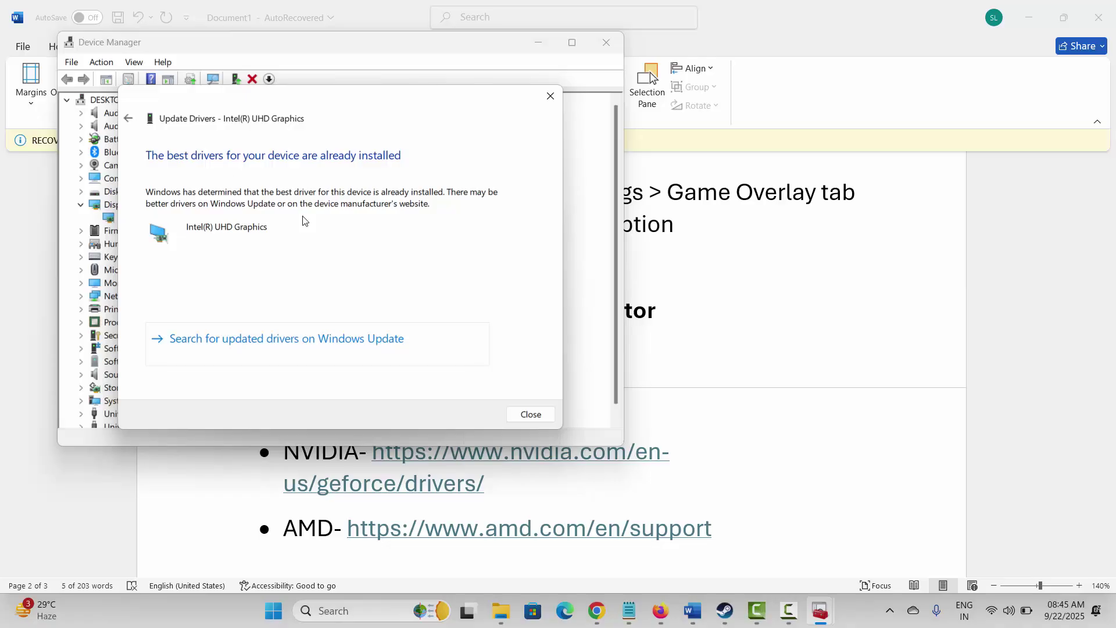
click(551, 97)
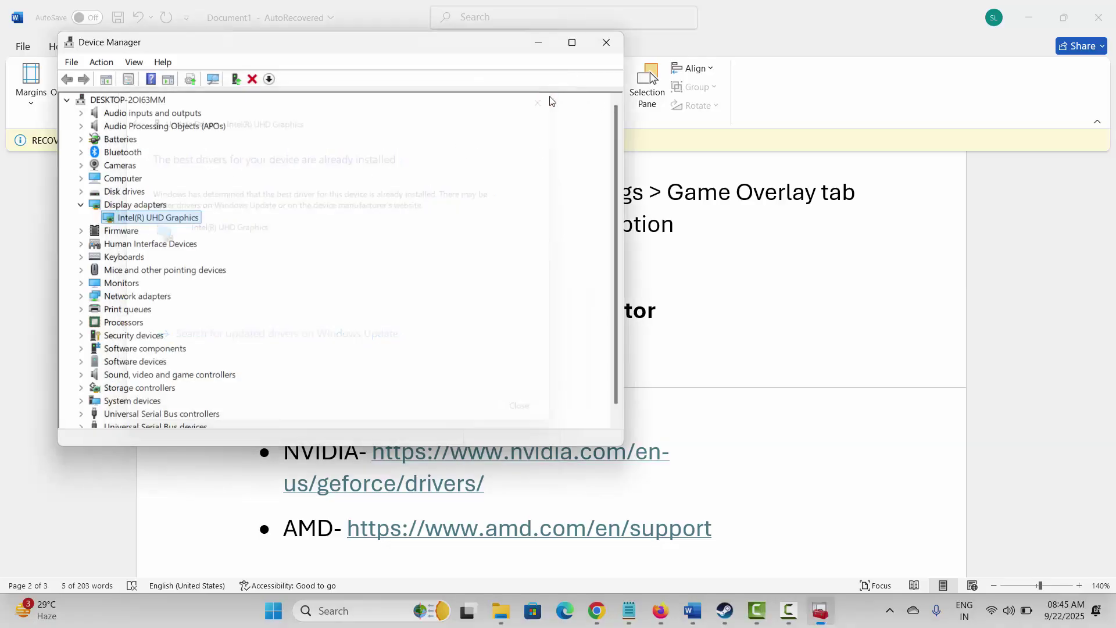
click(605, 43)
In the Word document, highlight the NVIDIA driver link and move on to the "Method 6: Verify Integrity Of Game Files" heading
scroll(281, 350, down, 2)
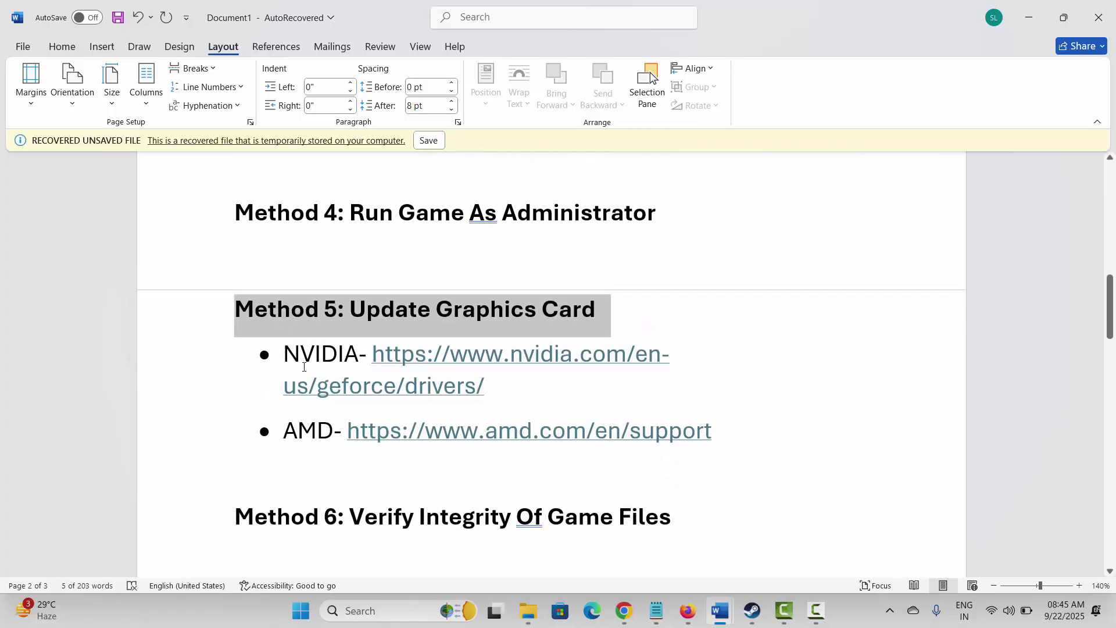
click(313, 354)
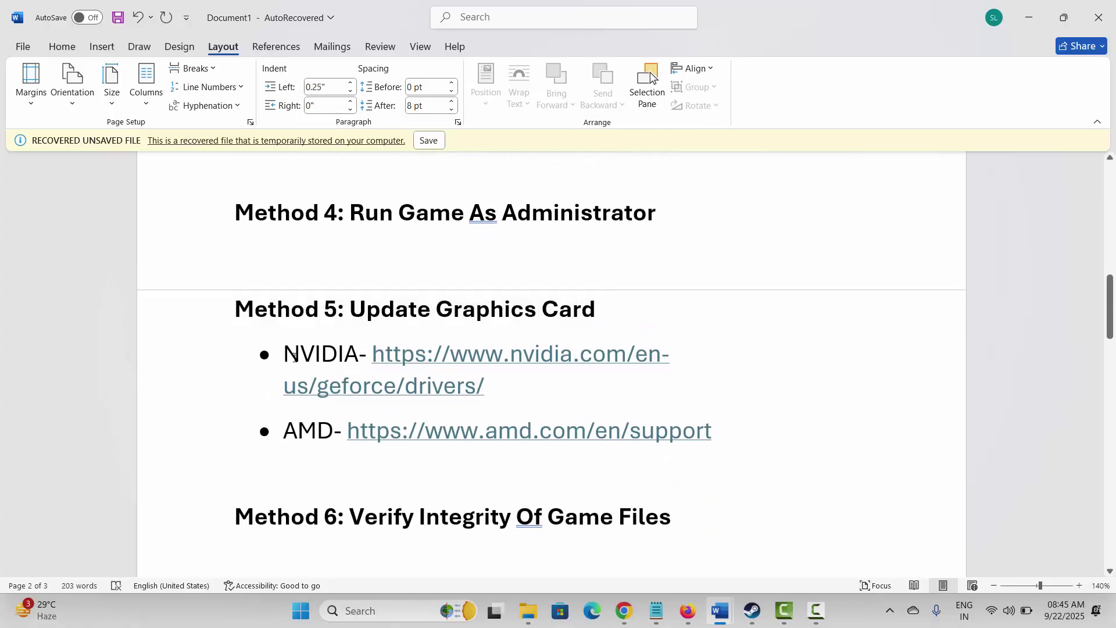
drag(294, 357, 474, 386)
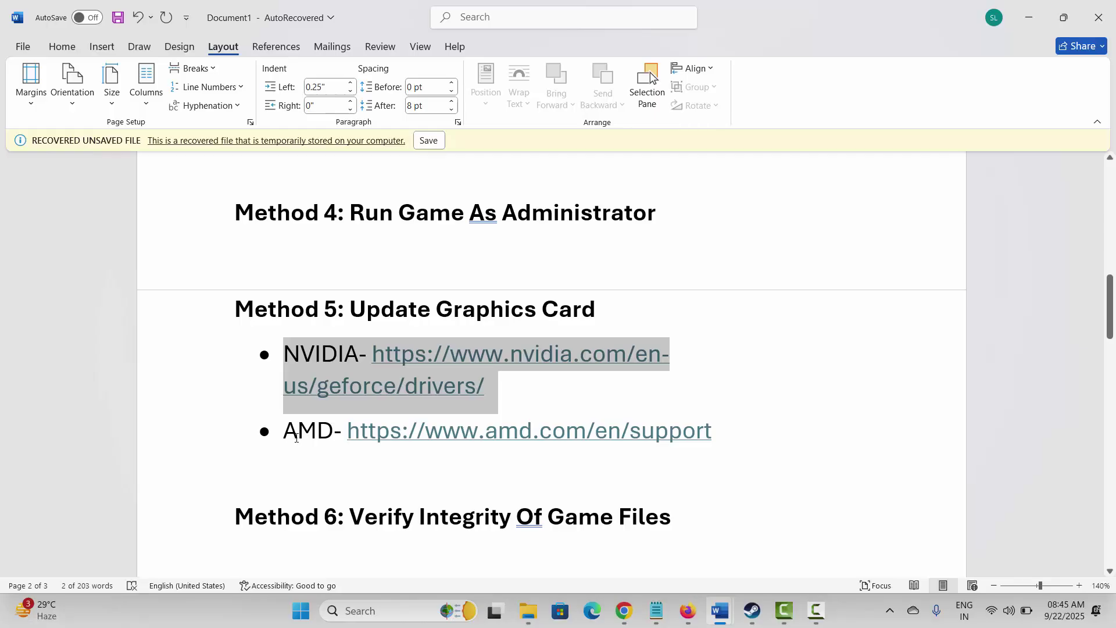
scroll(291, 431, down, 2)
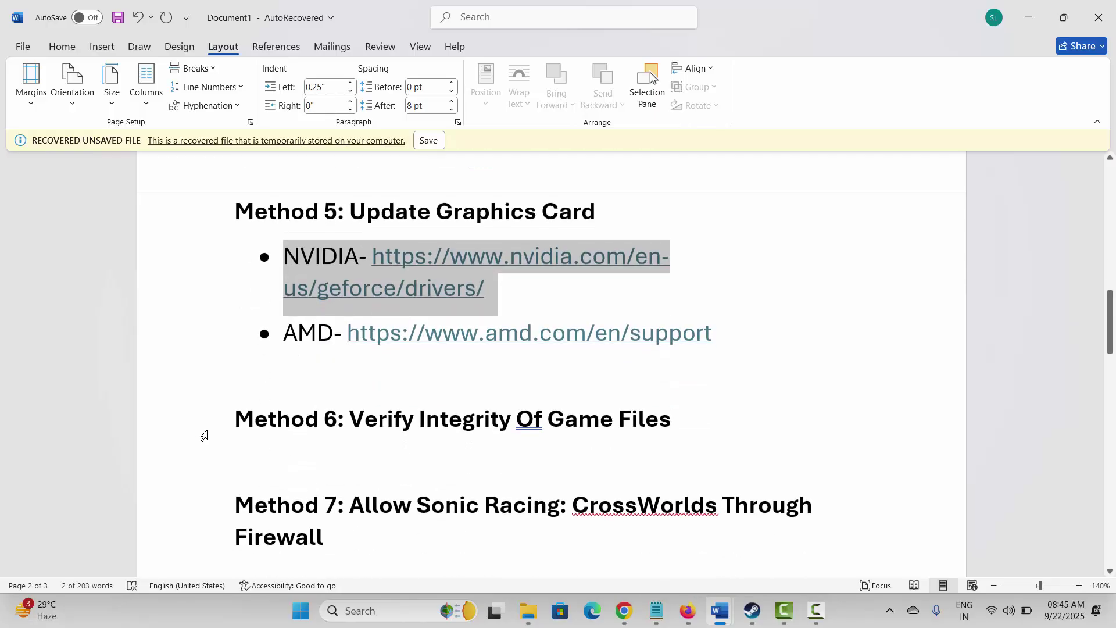
click(204, 434)
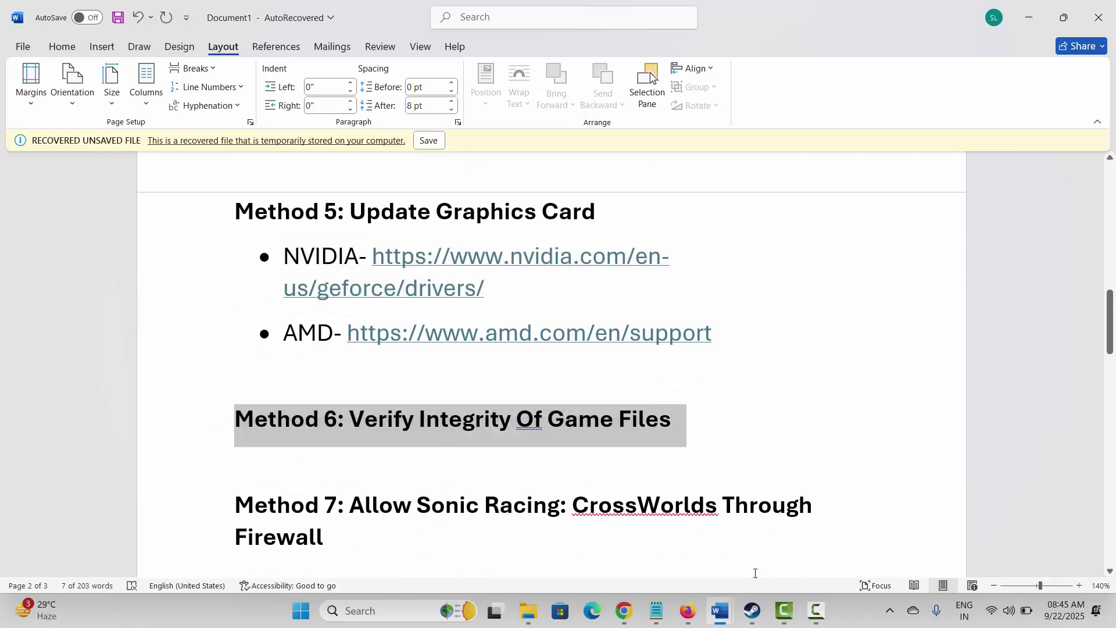
Switch to Steam, view the file integrity verification option in Sonic Racing: CrossWorlds Demo's installed files properties, and close the properties
click(752, 611)
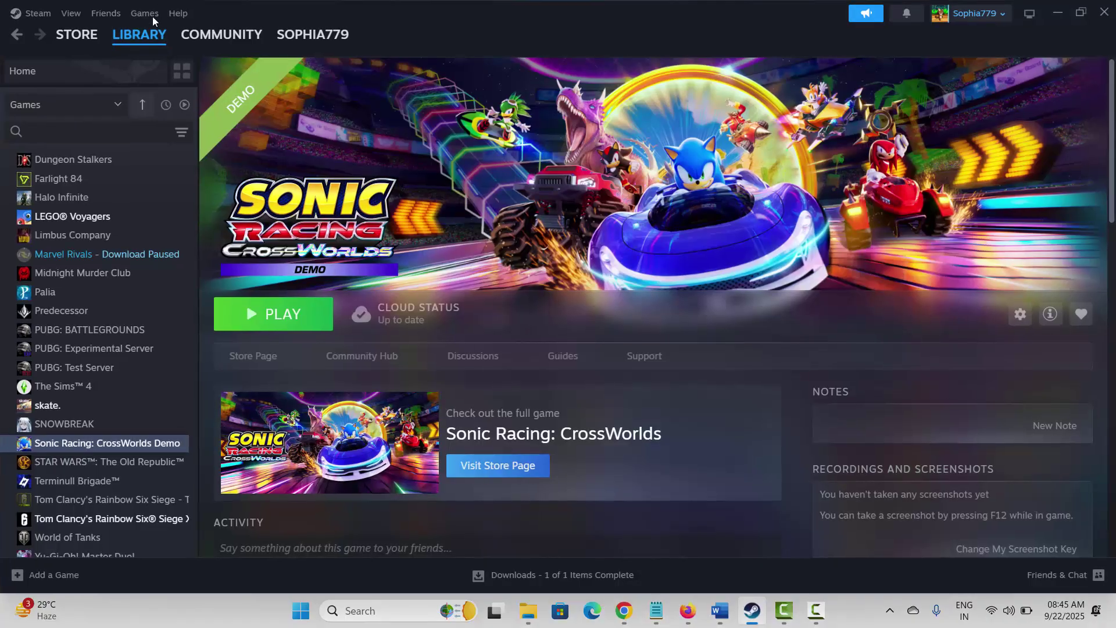
right_click(113, 447)
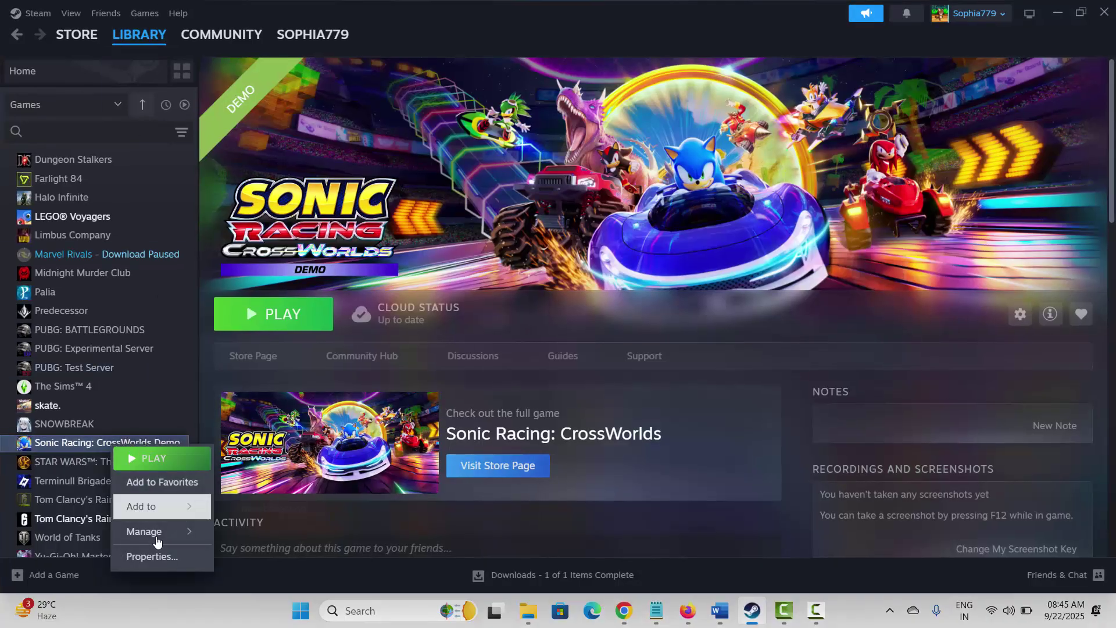
click(151, 557)
click(321, 240)
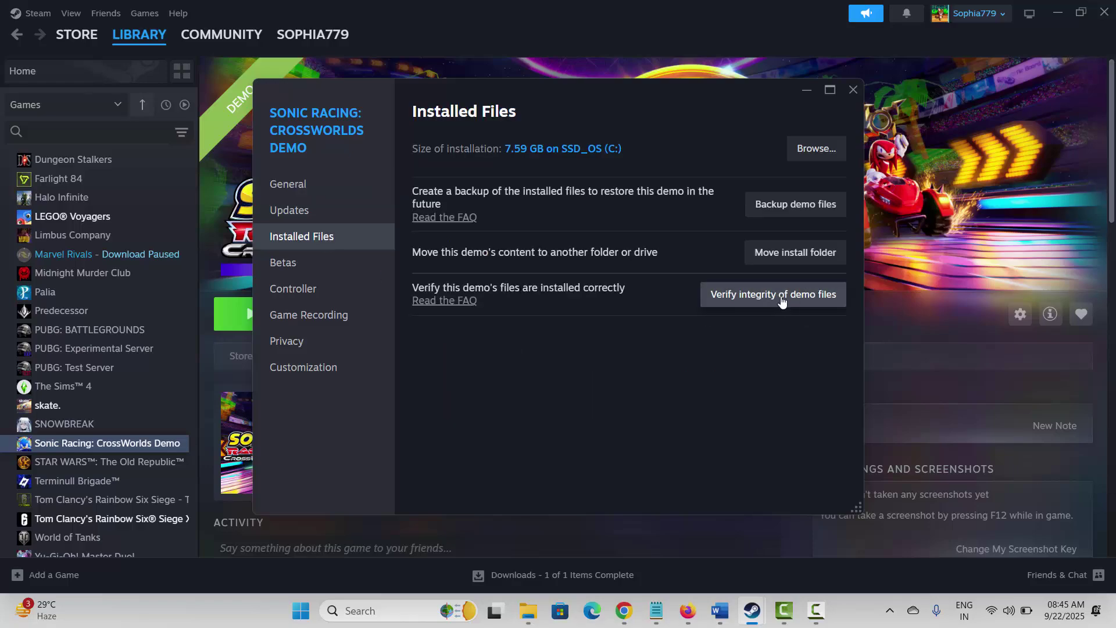
click(852, 90)
Return to the Word document and select the "Method 7: Allow Sonic Racing: CrossWorlds Through Firewall" heading
click(750, 606)
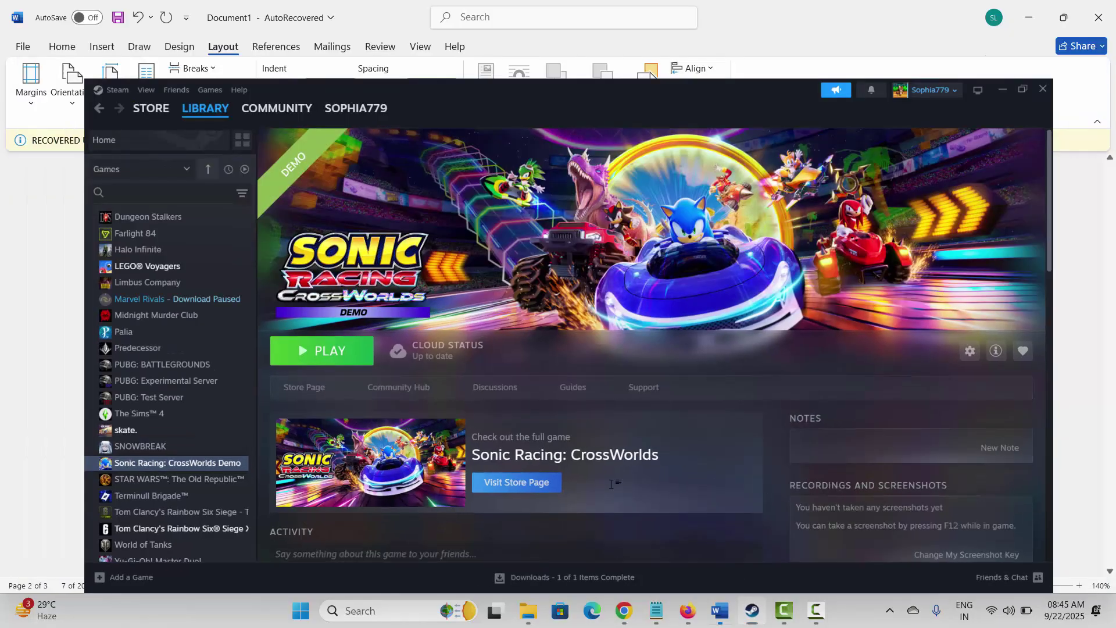
scroll(348, 431, down, 2)
drag(245, 408, 318, 440)
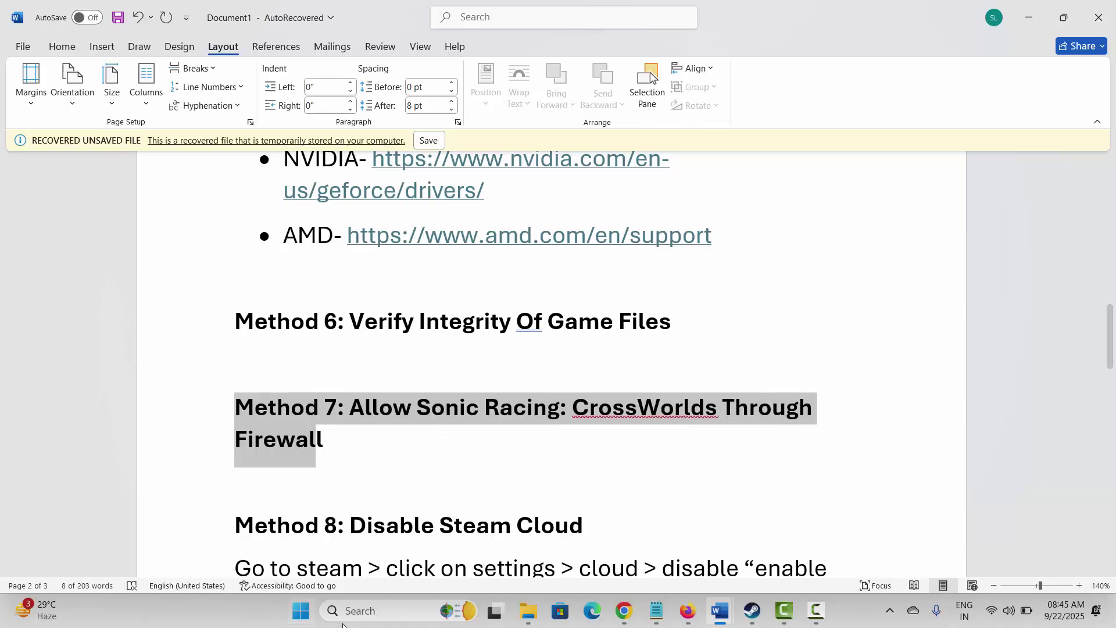
Open the firewall's allowed apps list from Windows Security and unlock its settings for changes
click(364, 610)
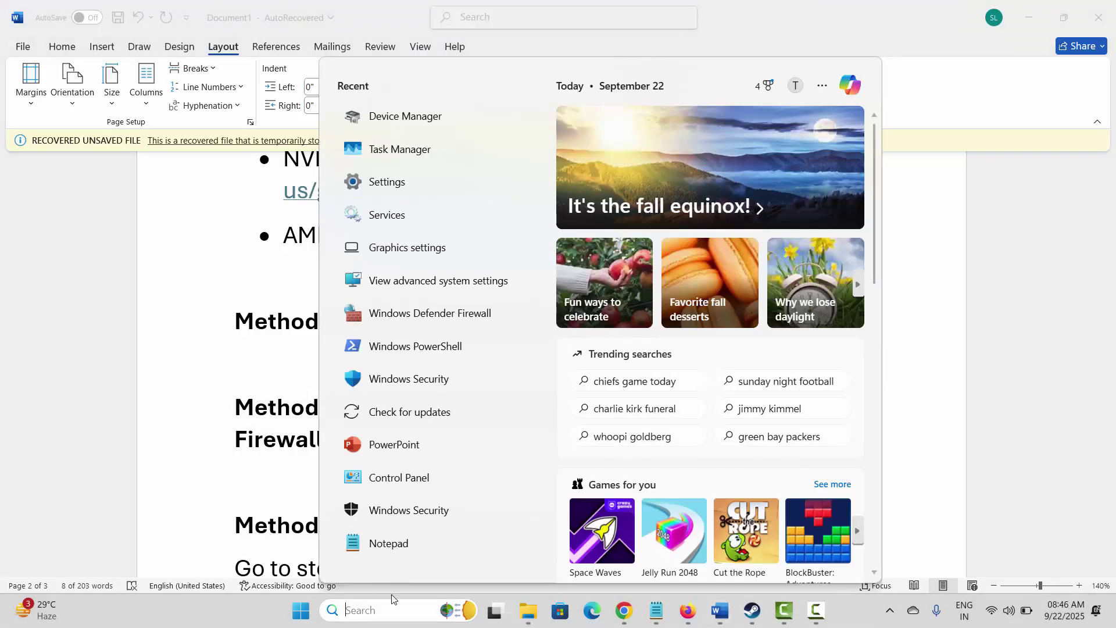
click(417, 514)
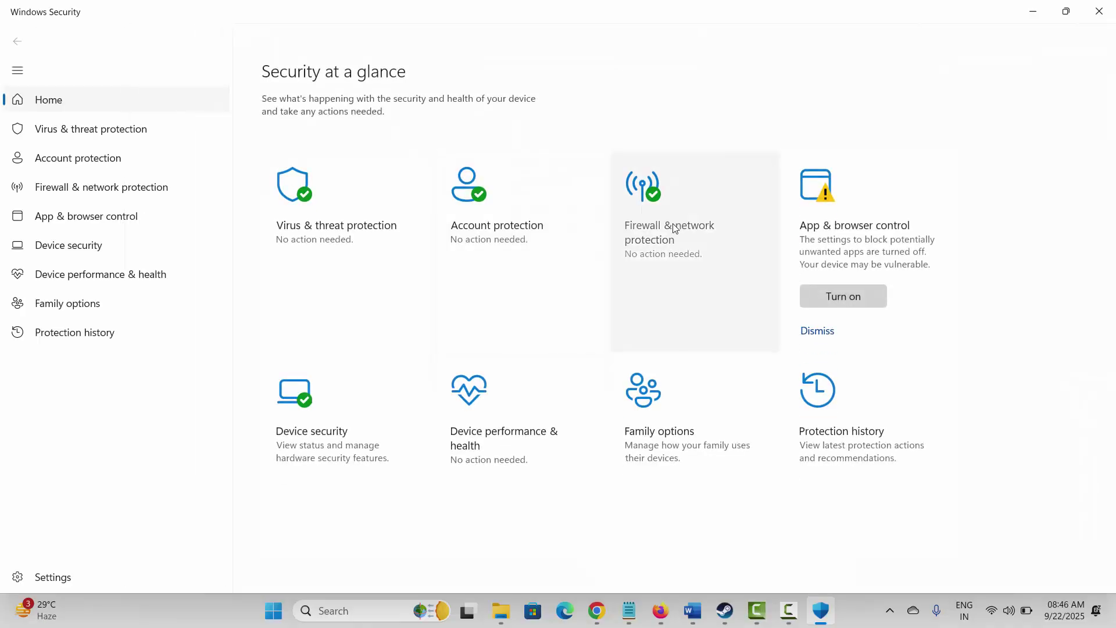
click(674, 228)
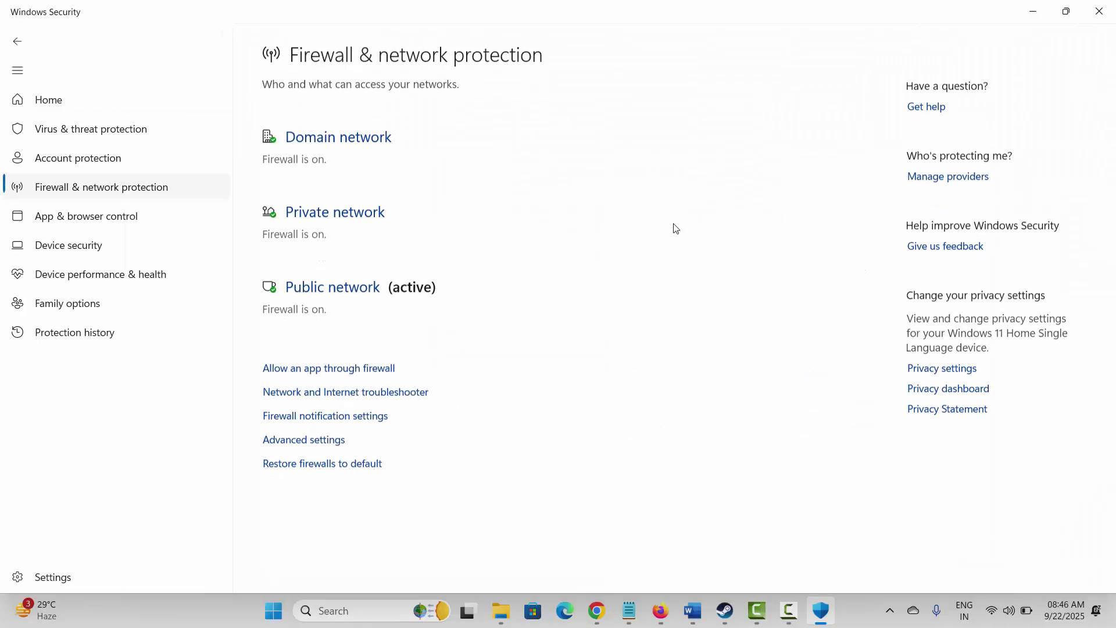
click(326, 368)
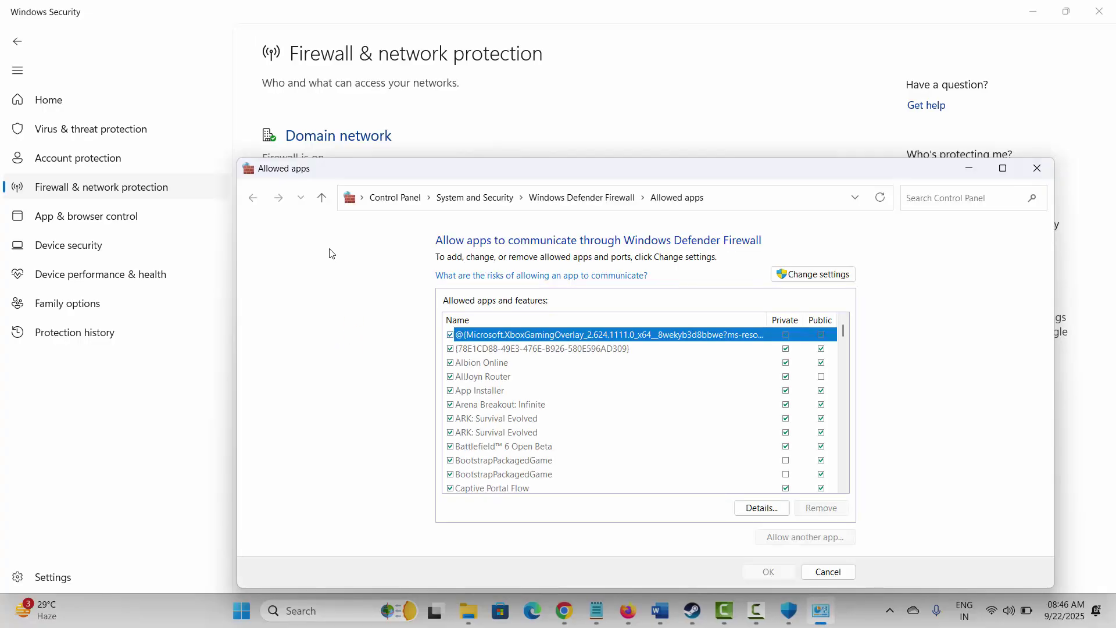
click(788, 274)
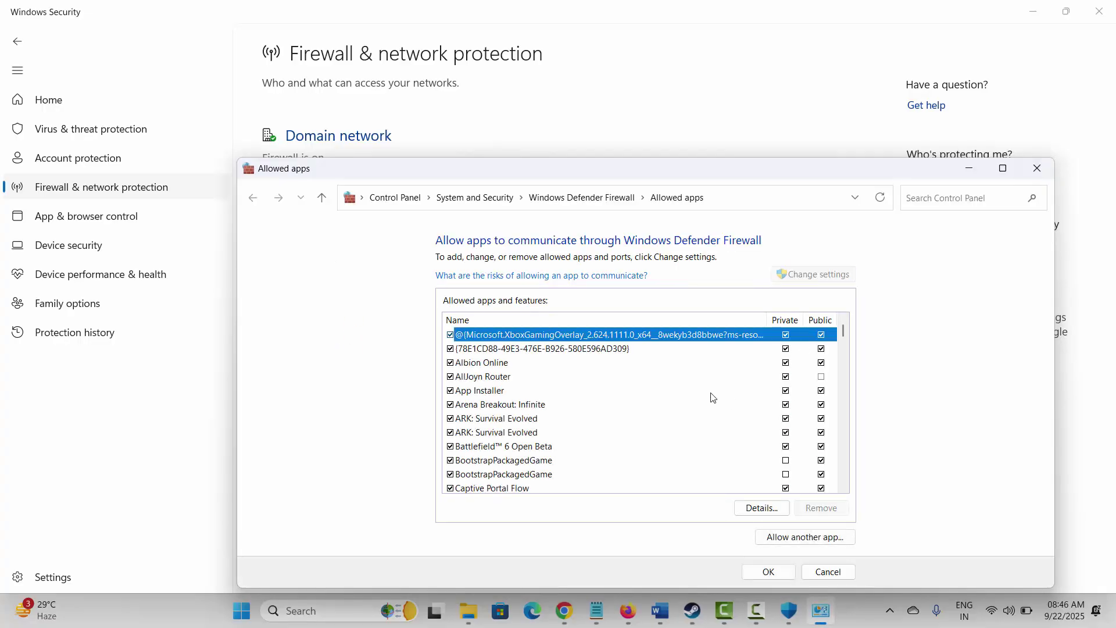
Find and select the Sonic Racing: CrossWorlds Demo entry in the allowed apps and features list
scroll(715, 398, down, 2)
scroll(767, 406, down, 2)
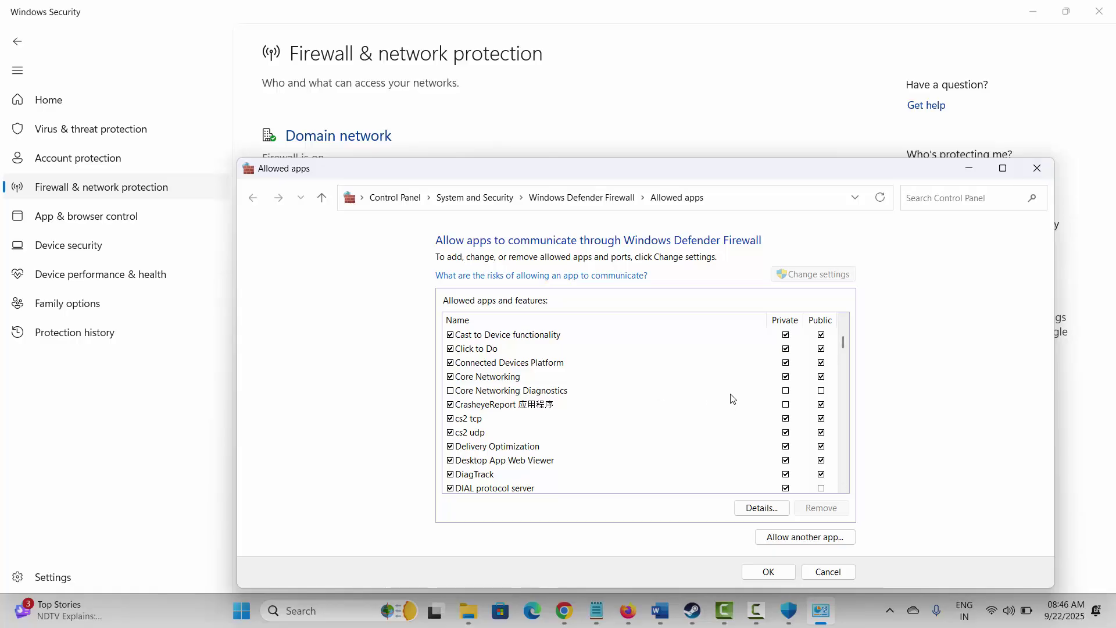
drag(842, 341, 841, 410)
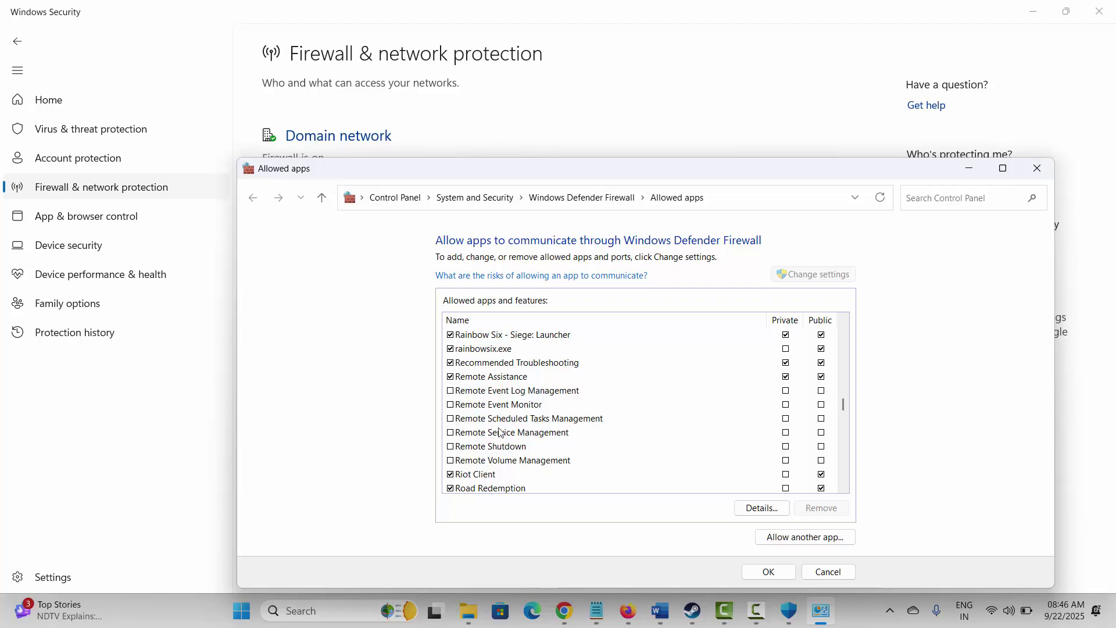
scroll(546, 448, up, 1)
scroll(546, 448, up, 1)
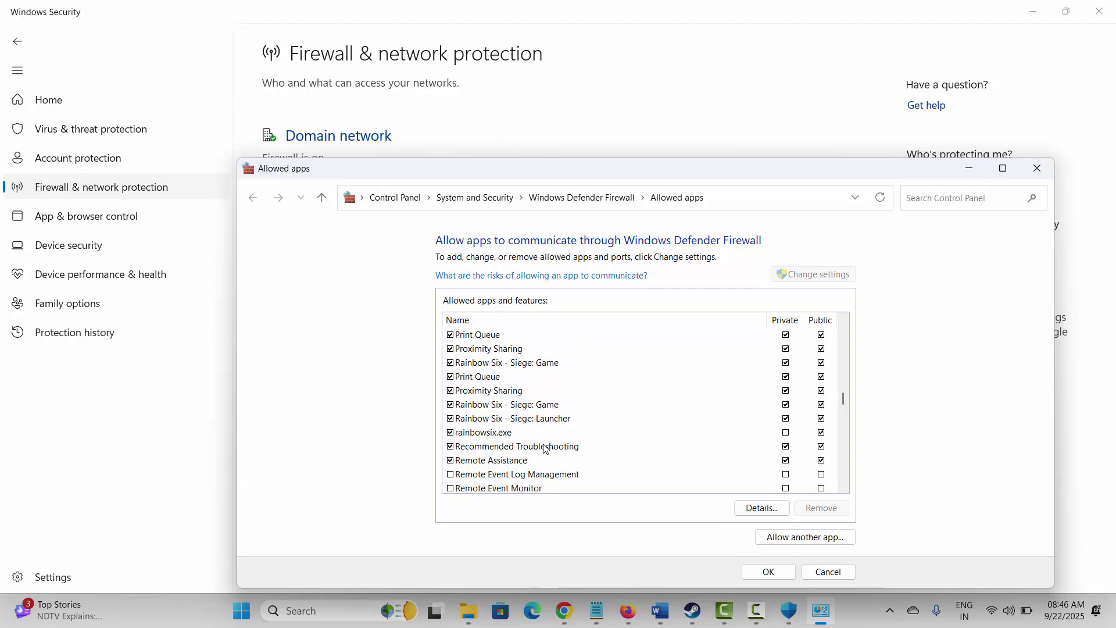
scroll(545, 448, down, 2)
scroll(545, 448, down, 4)
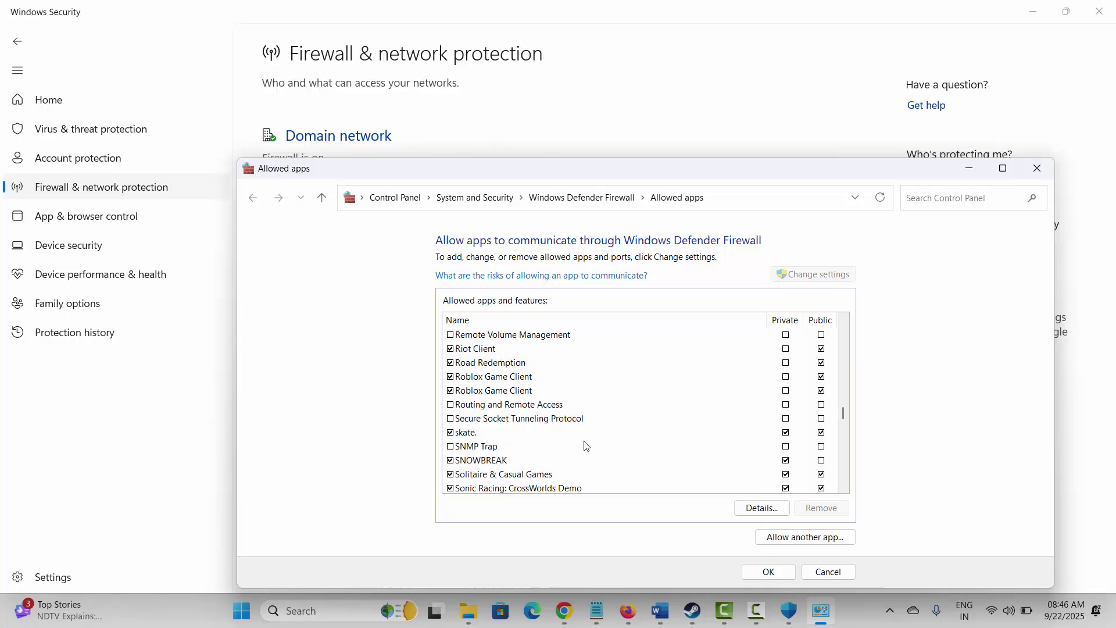
scroll(572, 457, down, 1)
click(535, 449)
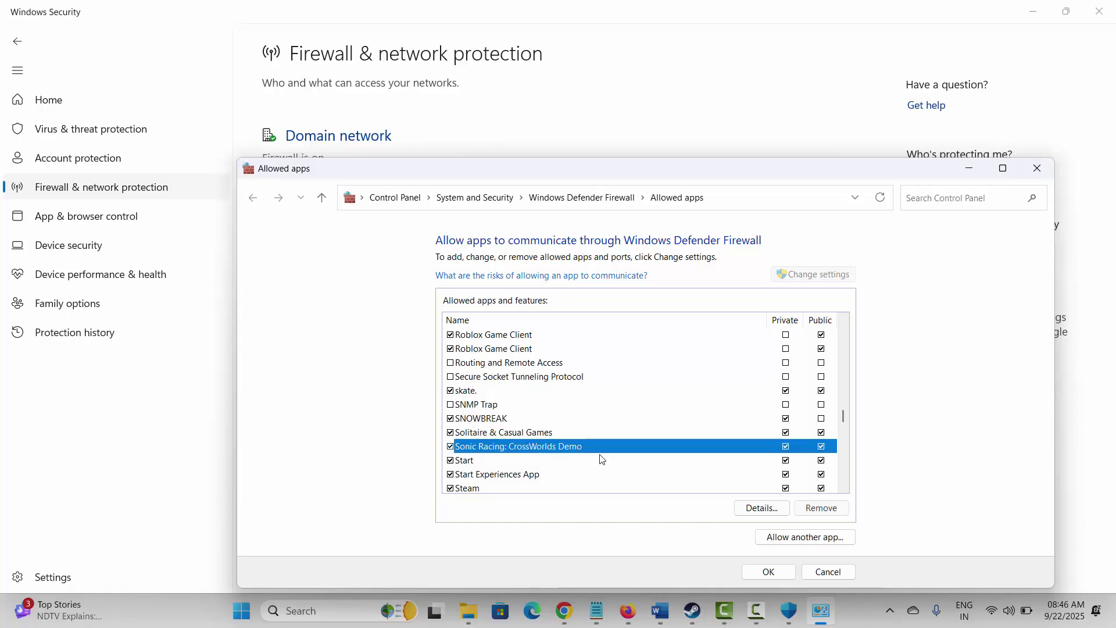
Browse for Lion-Win64-Shipping as another app to allow through the firewall, and cancel without adding it
click(802, 533)
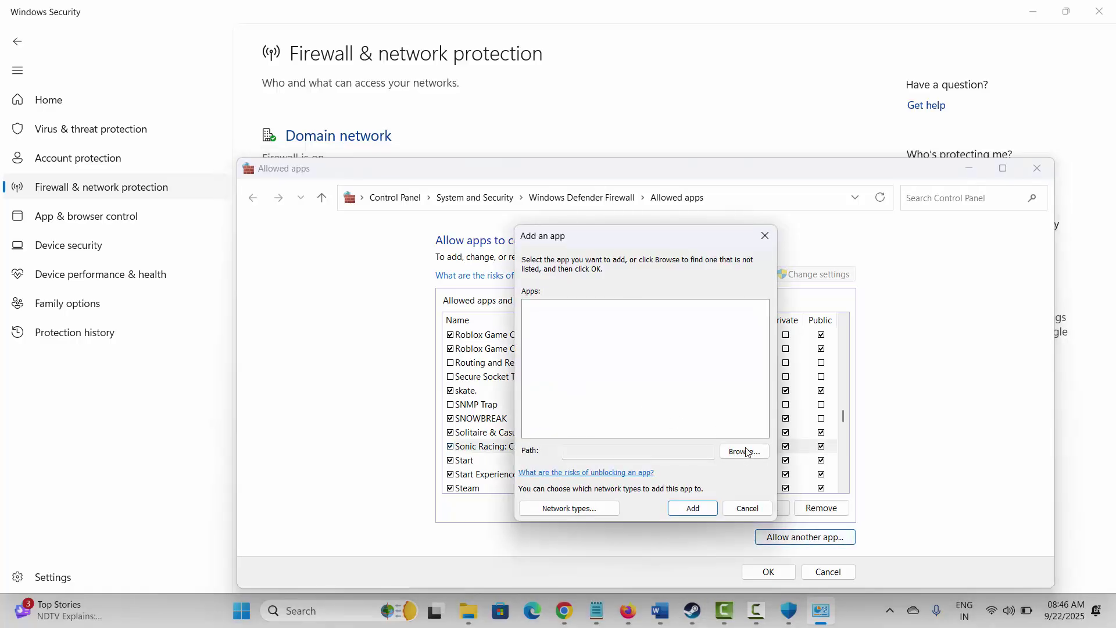
click(746, 452)
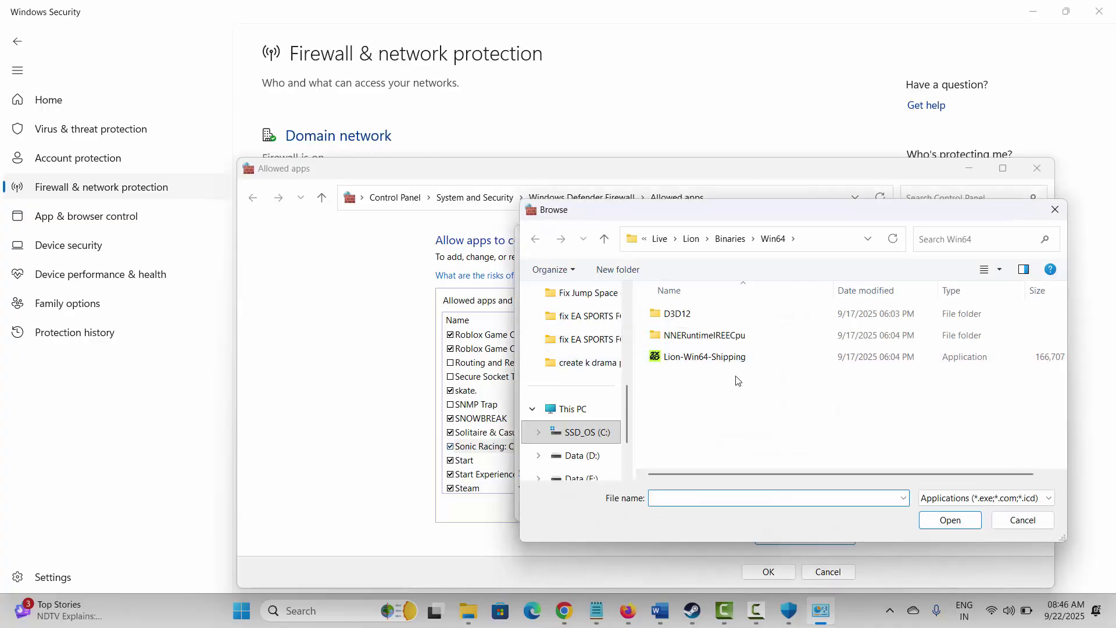
click(761, 357)
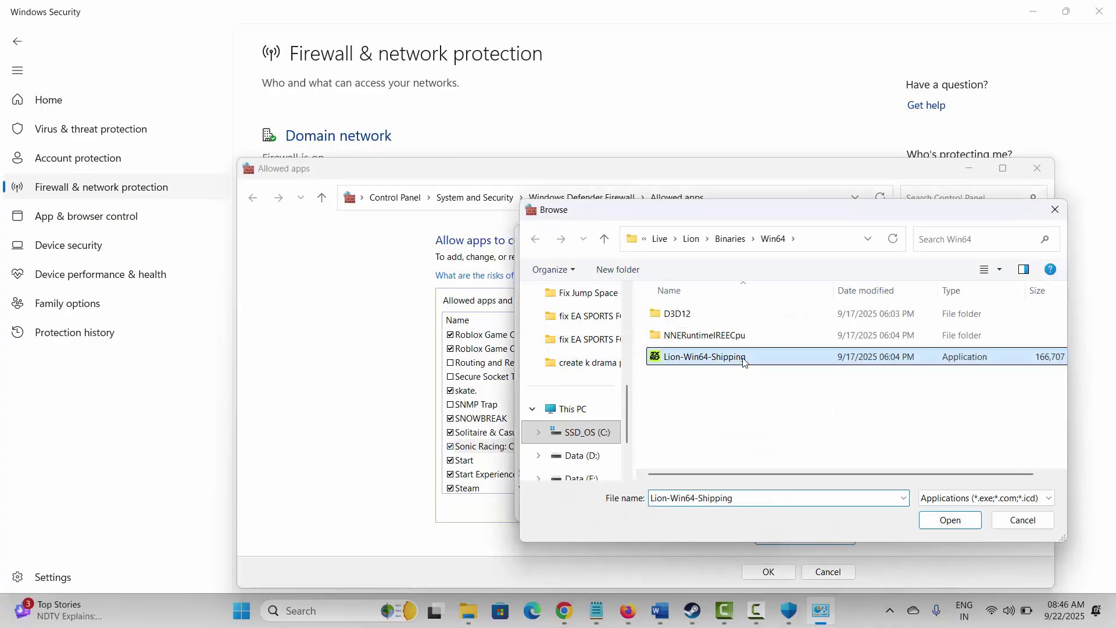
click(1022, 519)
click(746, 510)
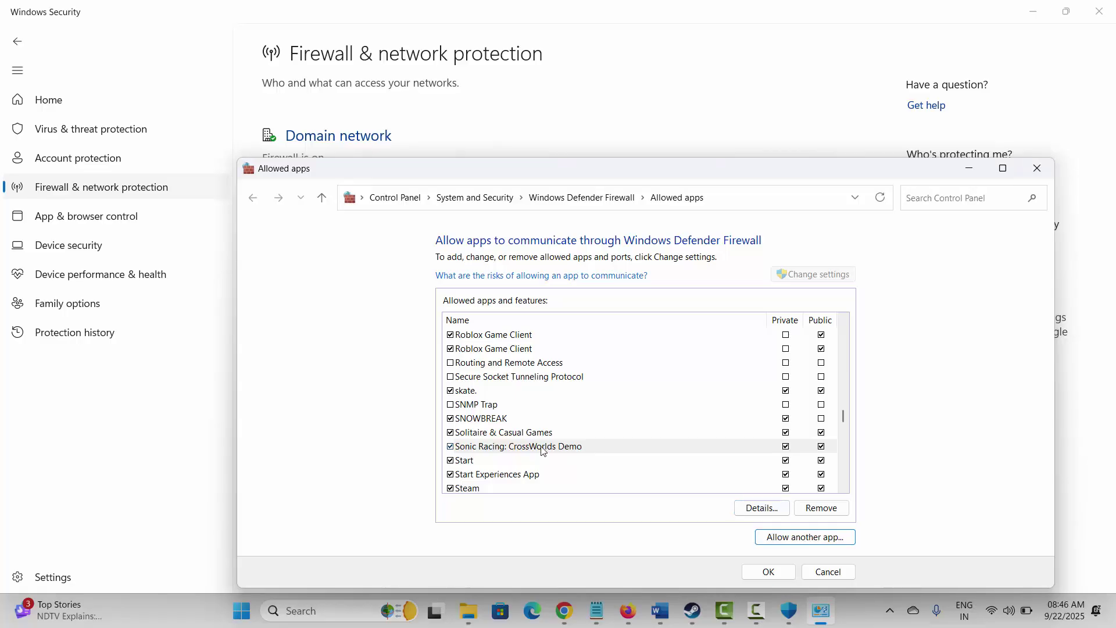
Reselect the Sonic Racing: CrossWorlds Demo entry, confirm the allowed apps settings, and close Windows Security
click(776, 448)
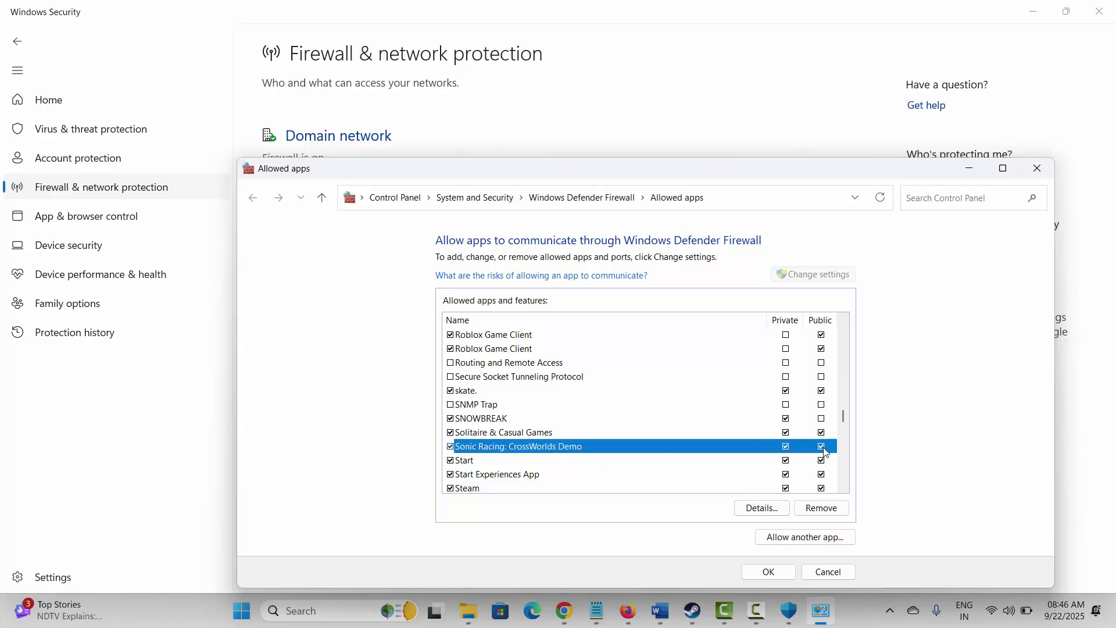
click(768, 571)
click(1098, 11)
Select the Word document's "Method 8: Disable Steam Cloud" heading, then switch to Steam and turn off Enable Steam Cloud in its Cloud settings
scroll(378, 395, down, 5)
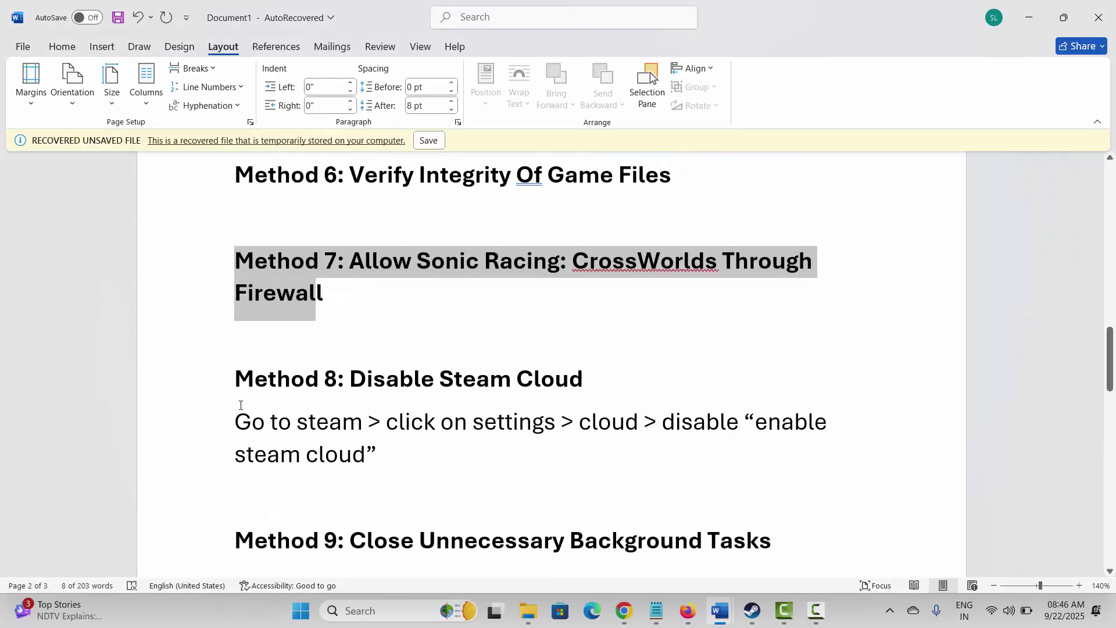
click(199, 387)
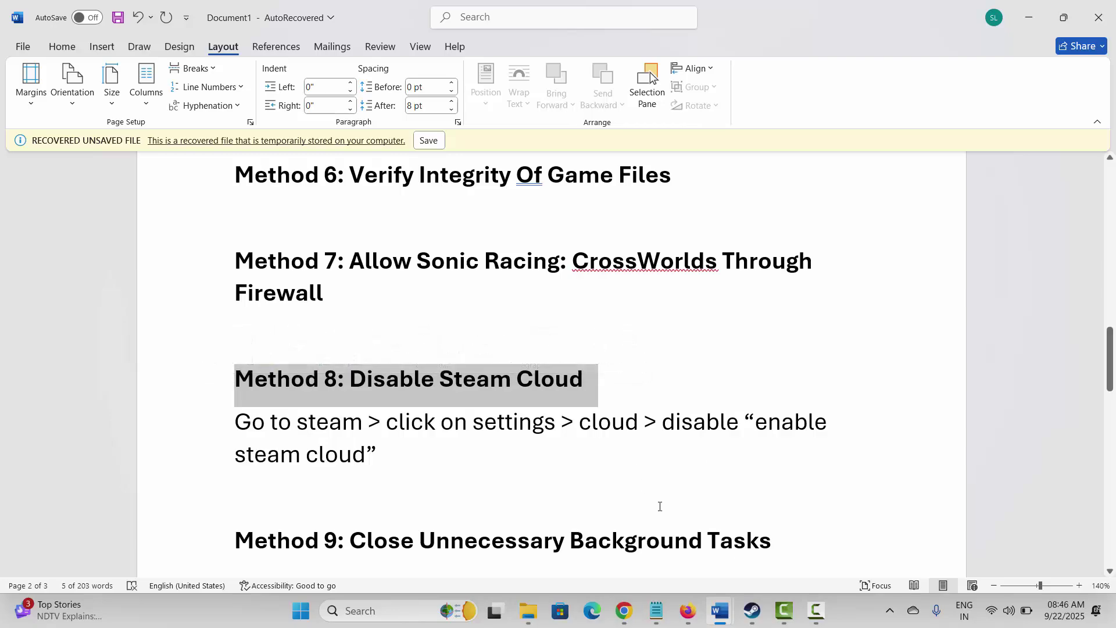
click(753, 610)
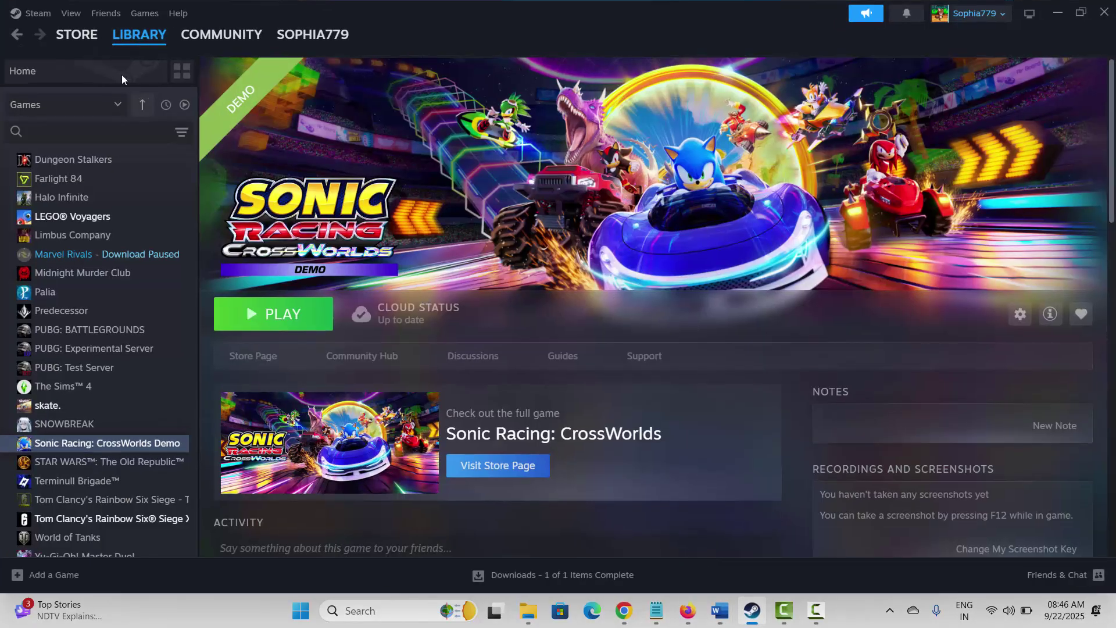
click(39, 15)
click(38, 157)
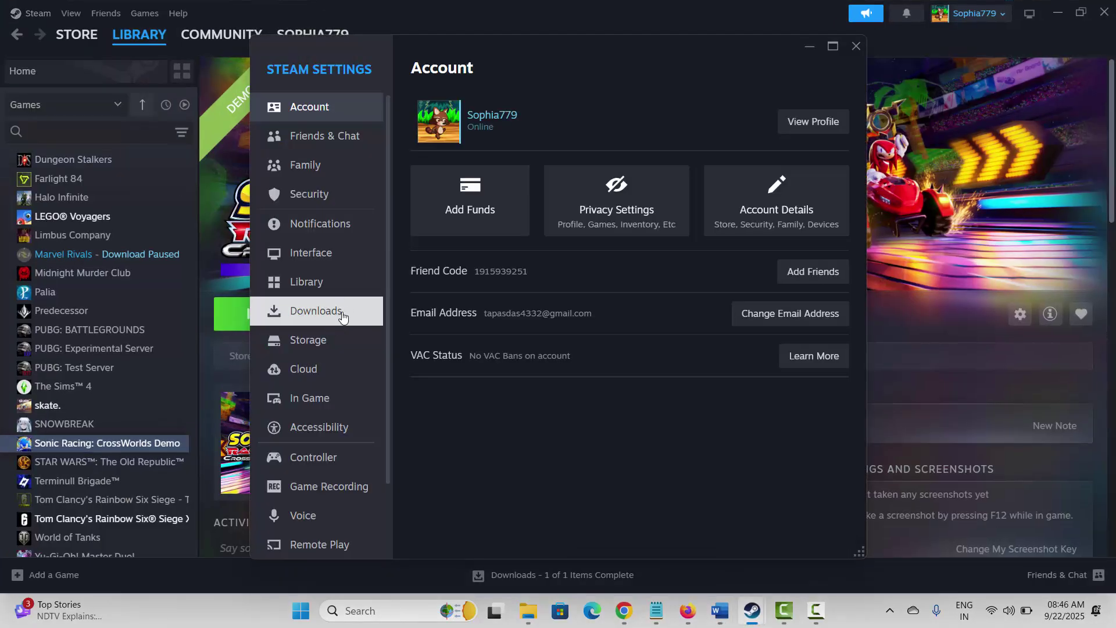
click(316, 378)
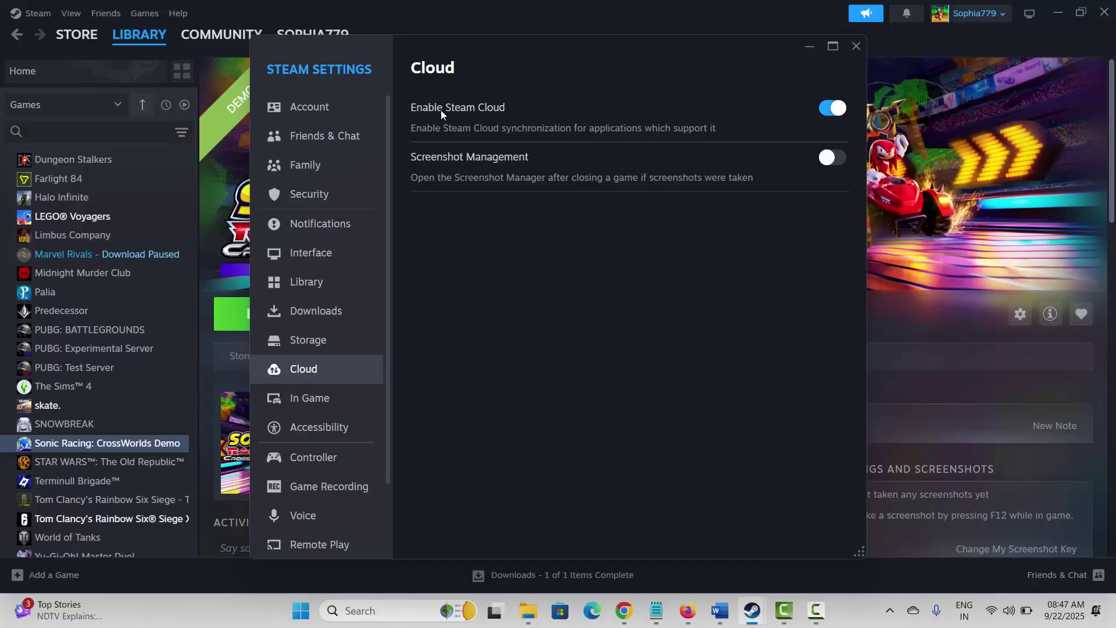
click(824, 116)
click(856, 46)
Return to the Word document and select the "Method 9: Close Unnecessary Background Tasks" heading
click(747, 599)
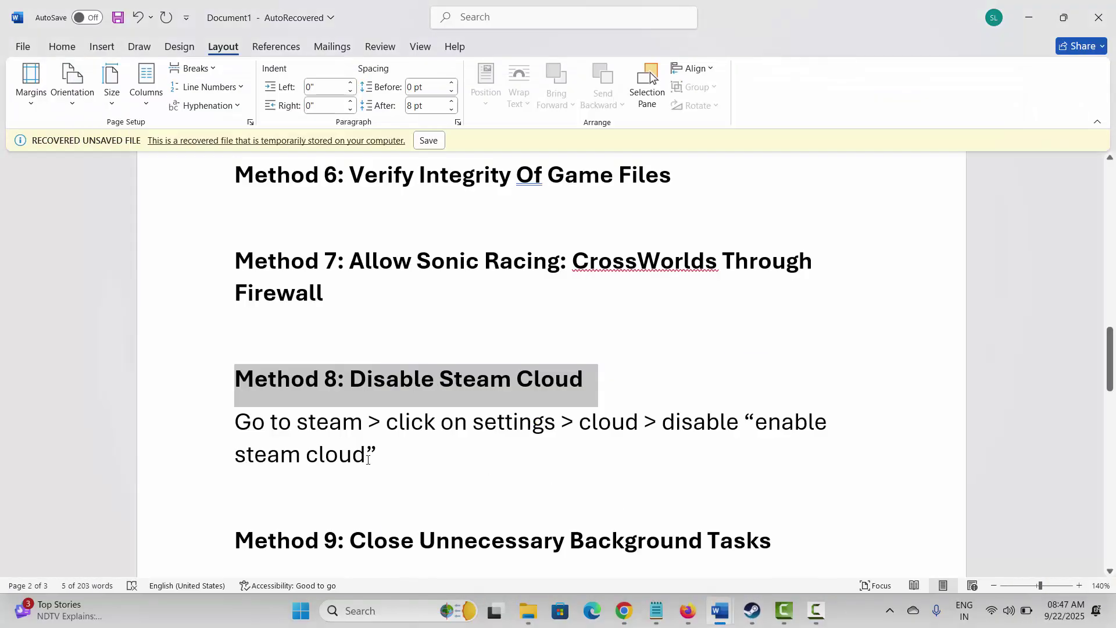
scroll(239, 441, down, 3)
click(187, 406)
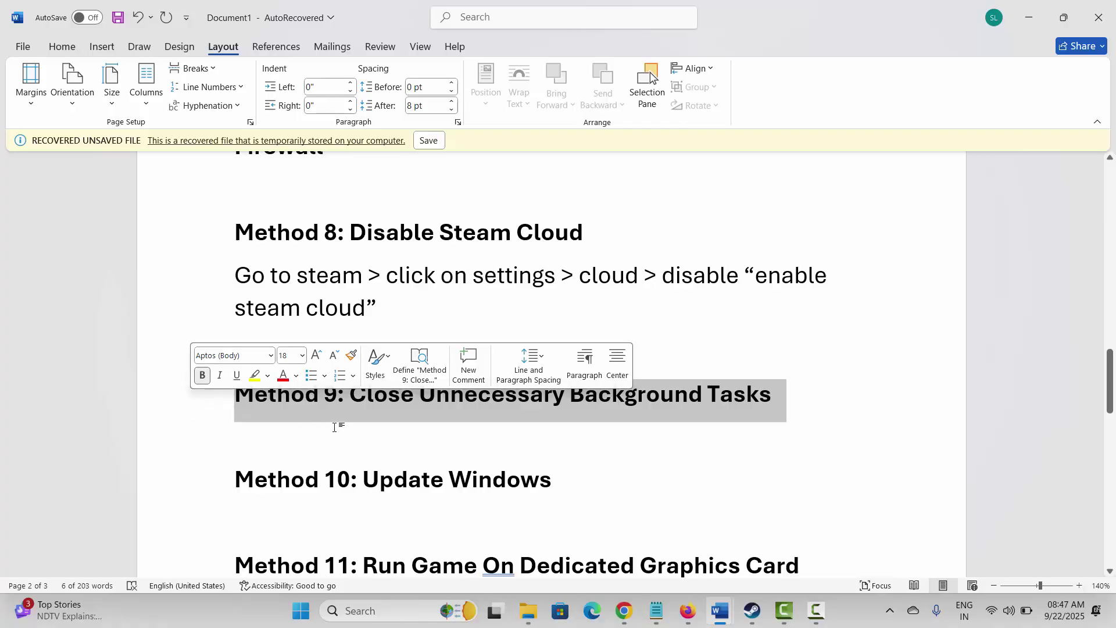
Open Task Manager, look through the background processes and the end-task option for an Intel(R) Dynamic Application process, and close Task Manager
click(365, 615)
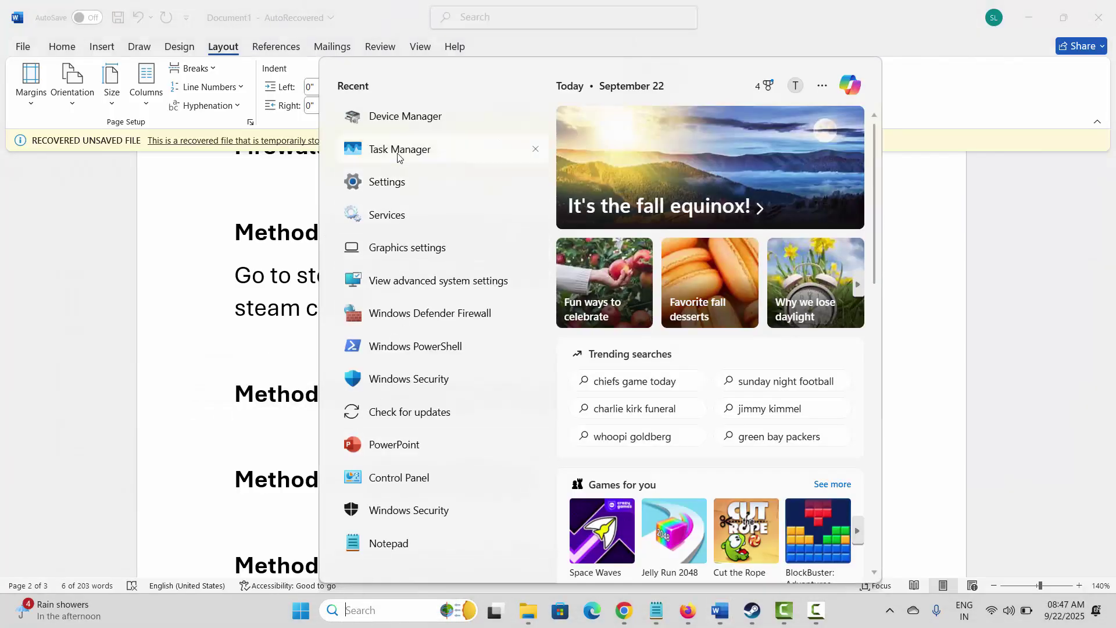
click(400, 150)
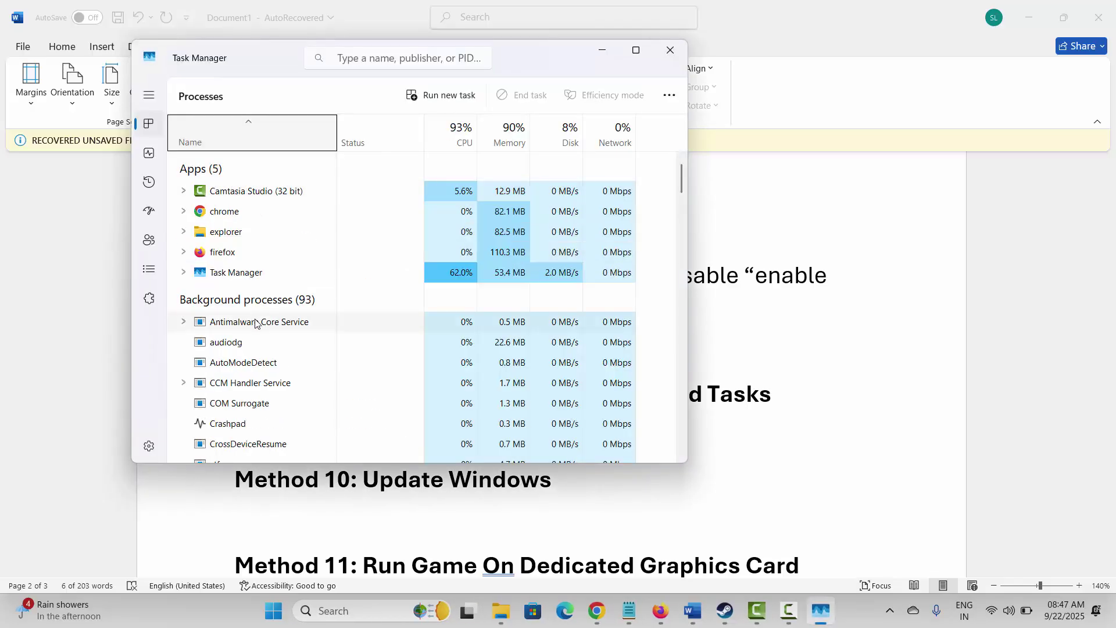
scroll(254, 338, down, 5)
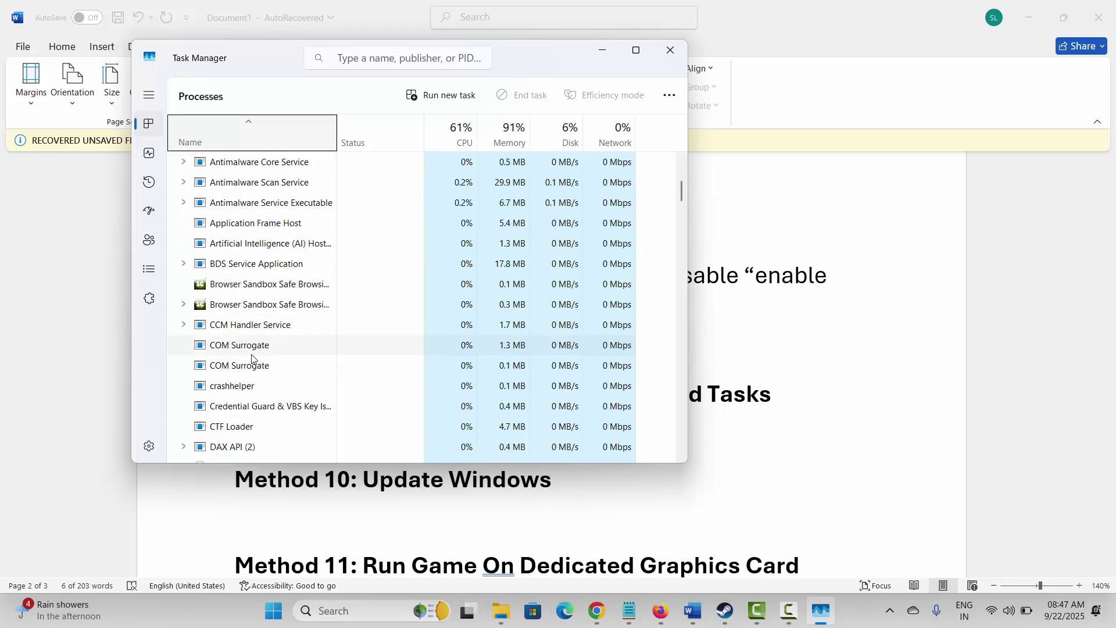
scroll(252, 357, down, 4)
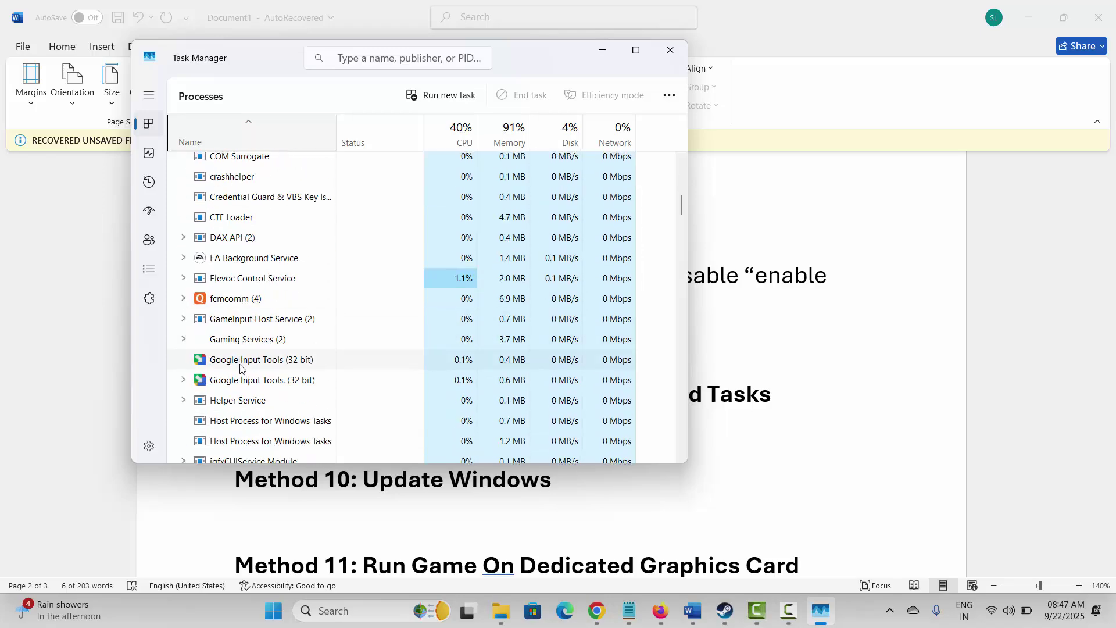
scroll(241, 368, down, 3)
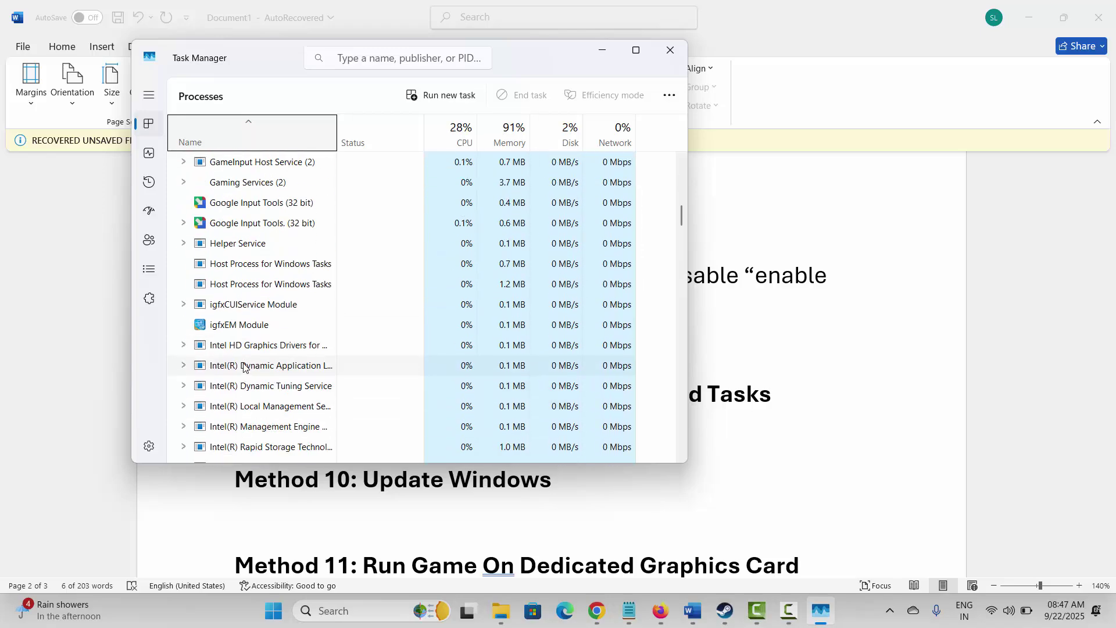
right_click(243, 366)
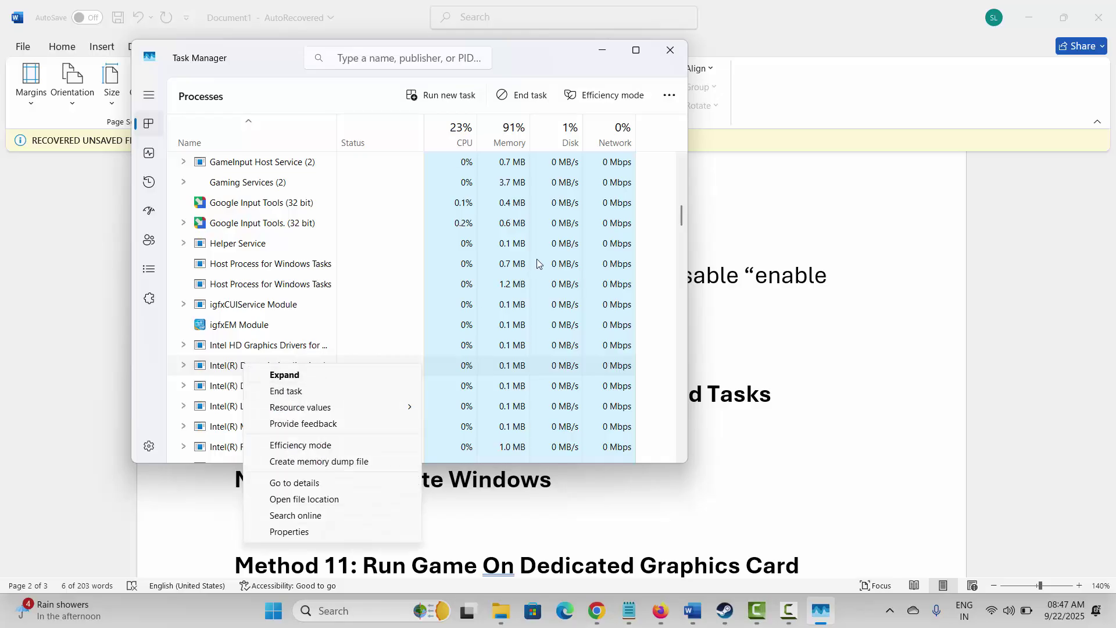
click(671, 51)
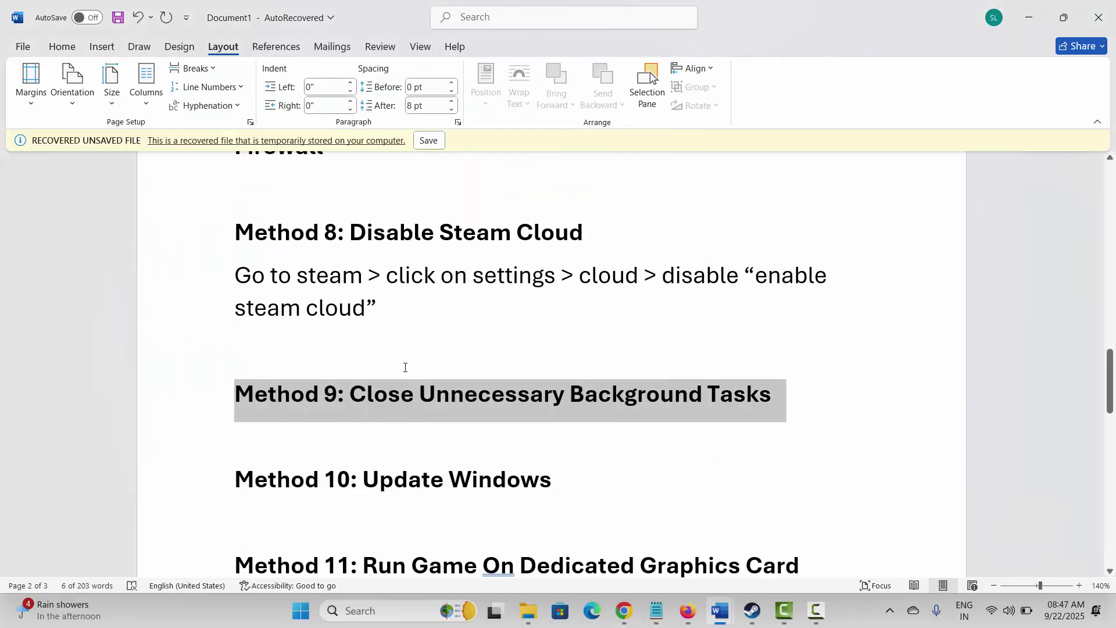
Select the "Method 10: Update Windows" heading in the Word document, then check for updates in Windows Update and close Settings
scroll(405, 367, down, 2)
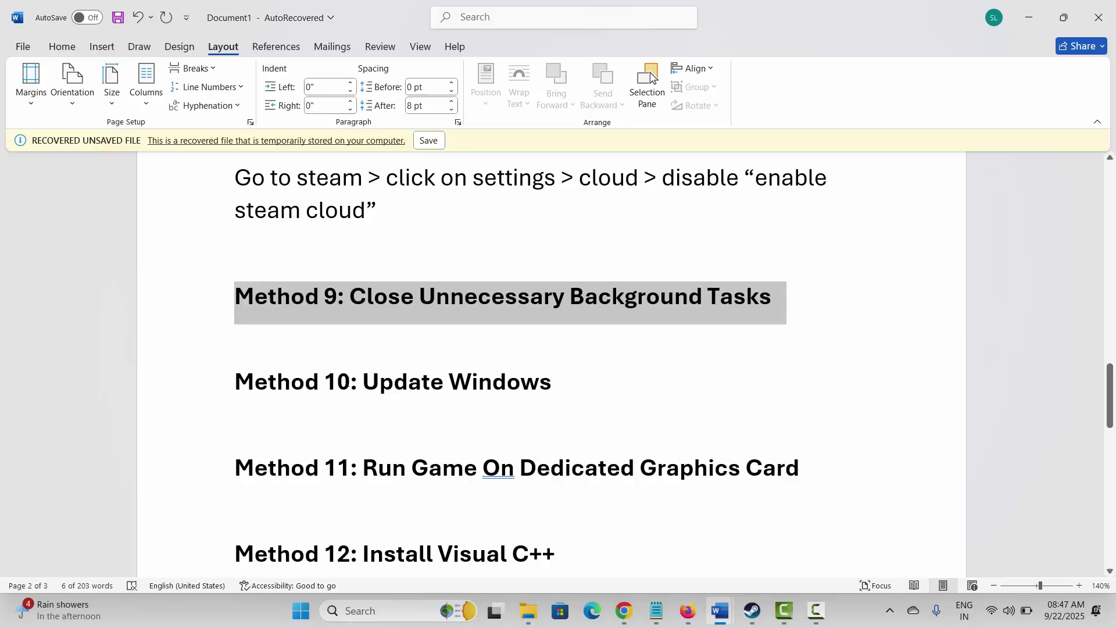
click(221, 407)
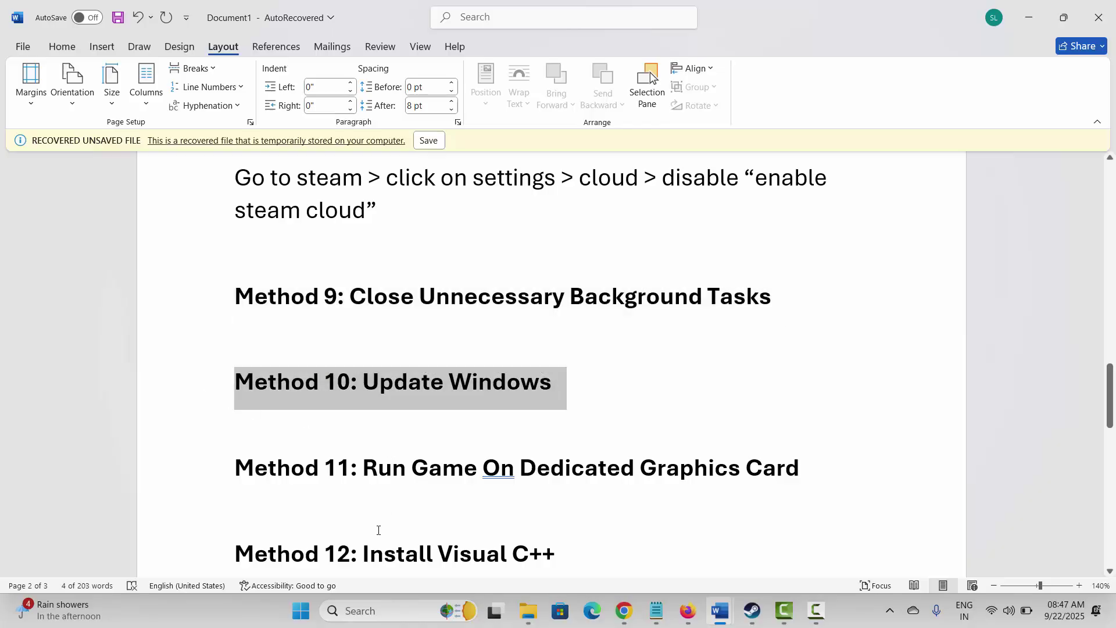
click(367, 610)
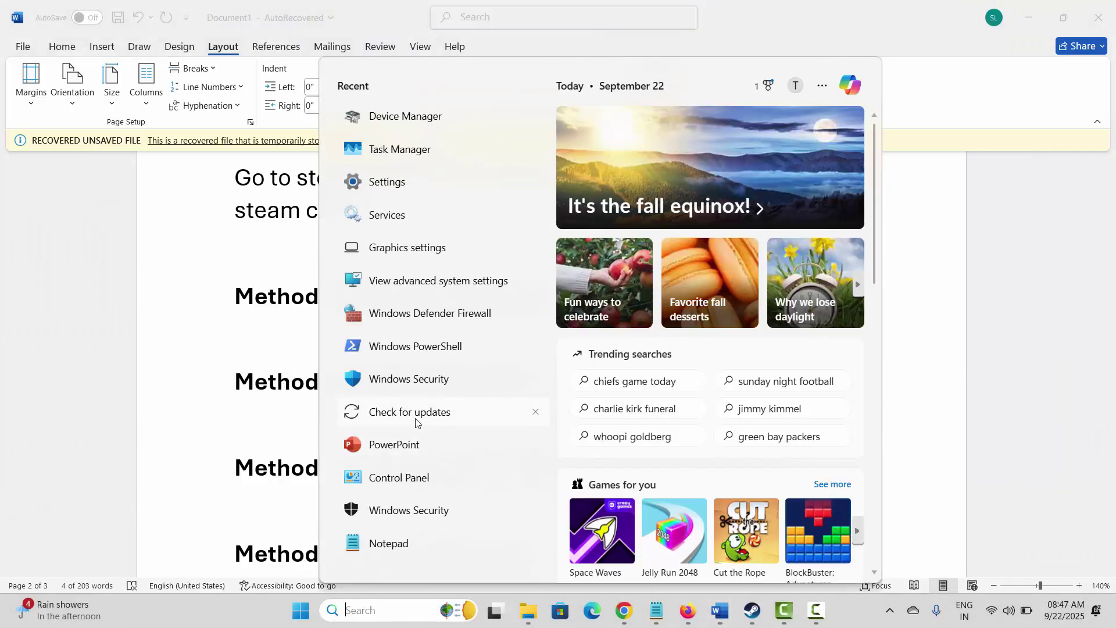
click(414, 421)
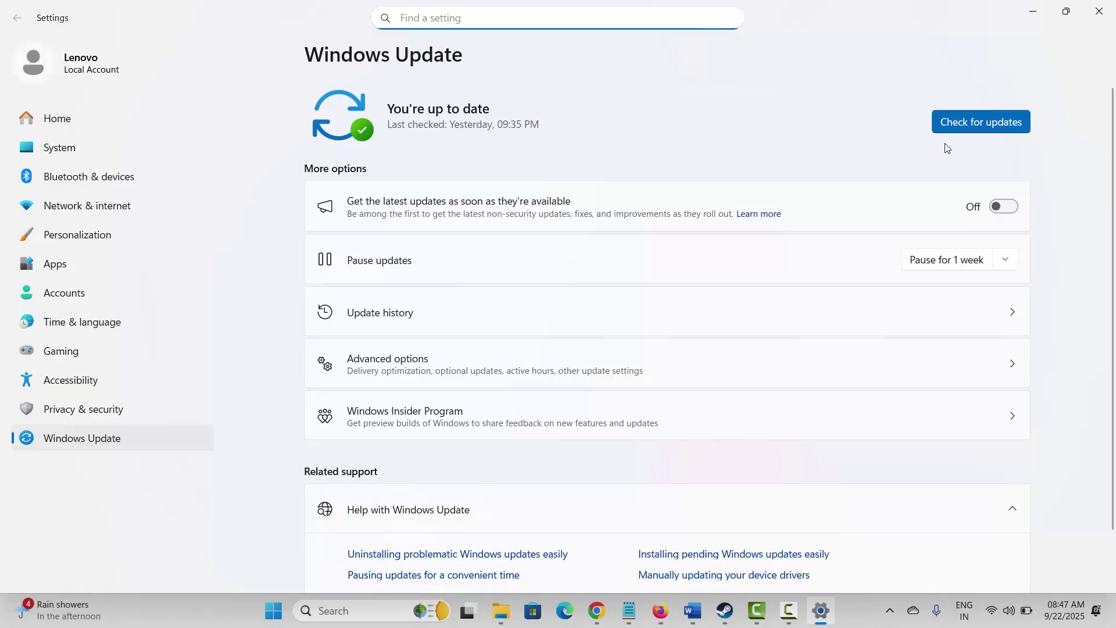
click(1008, 130)
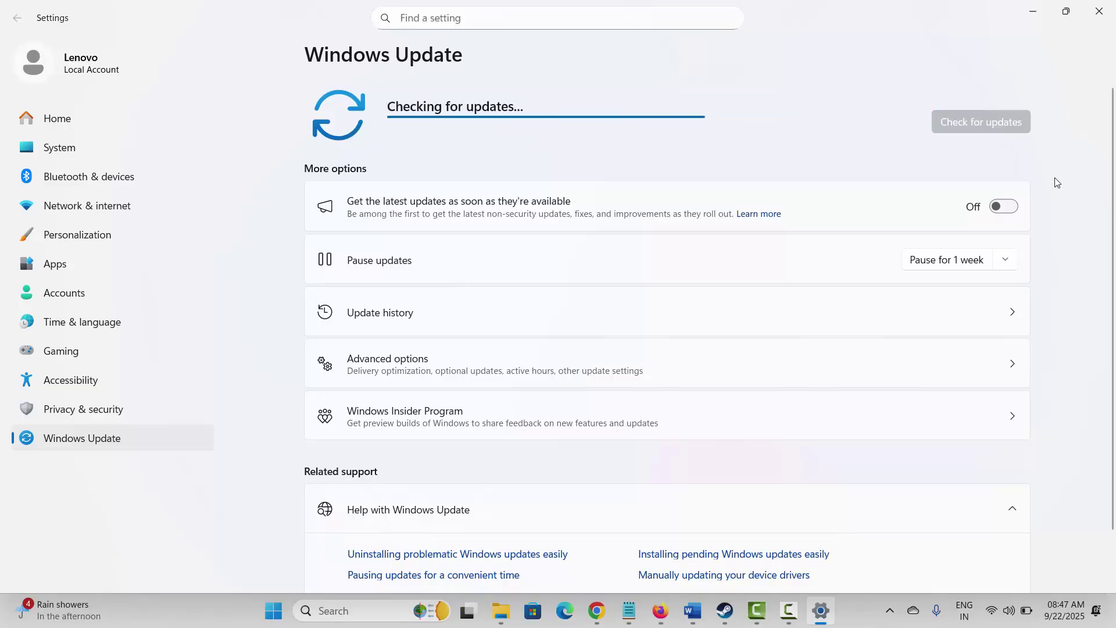
click(1098, 11)
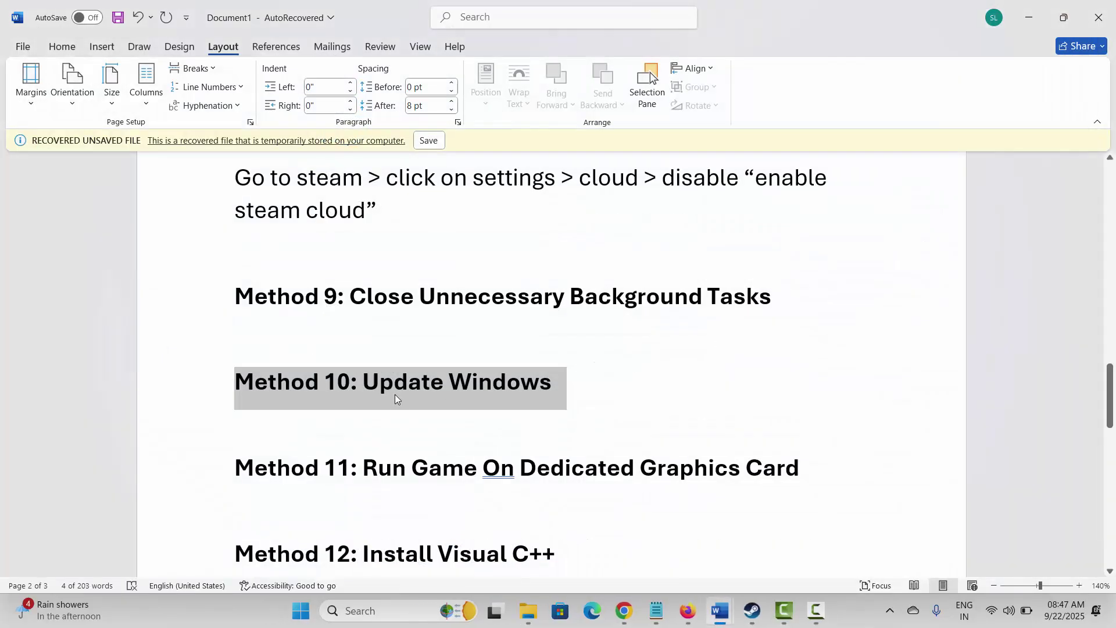
Select the "Method 11: Run Game On Dedicated Graphics Card" heading in the Word document, then open the Windows Graphics settings
scroll(405, 395, down, 3)
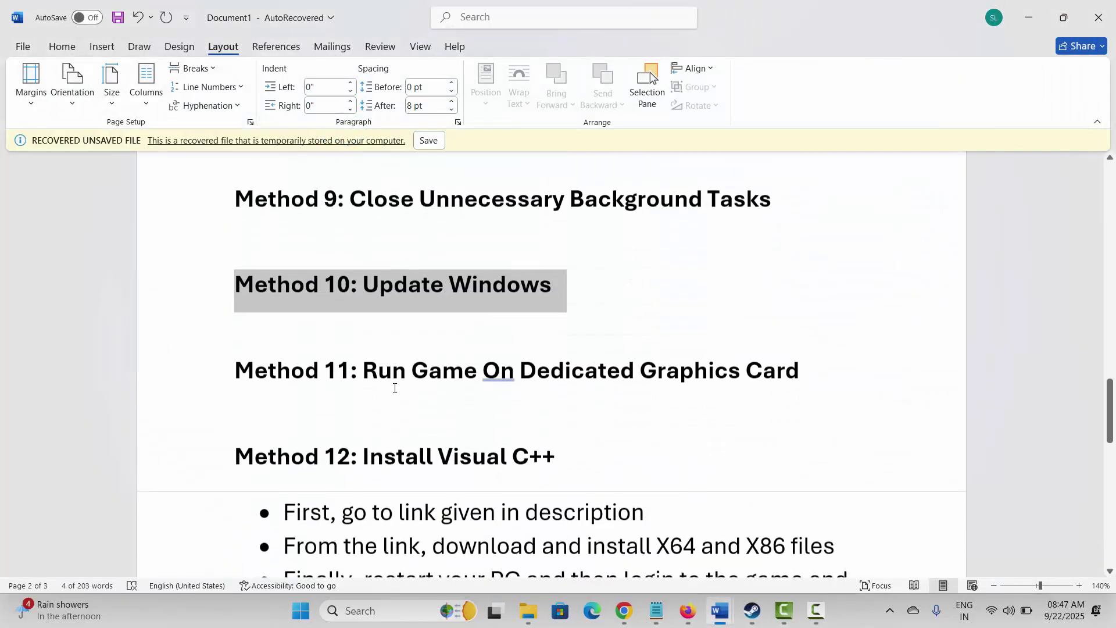
click(199, 381)
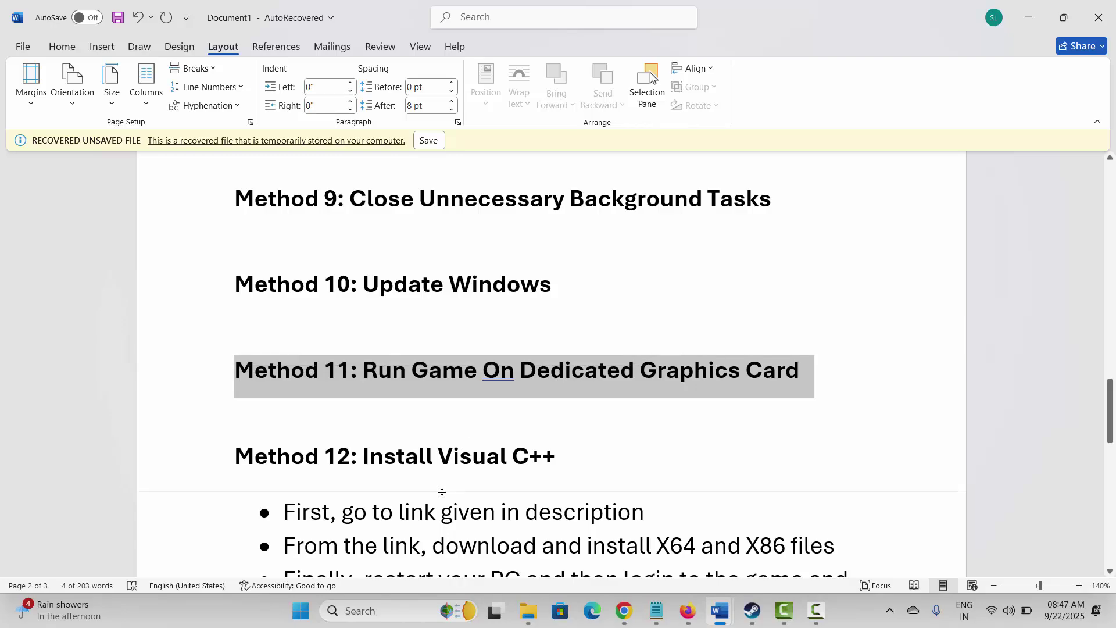
click(368, 615)
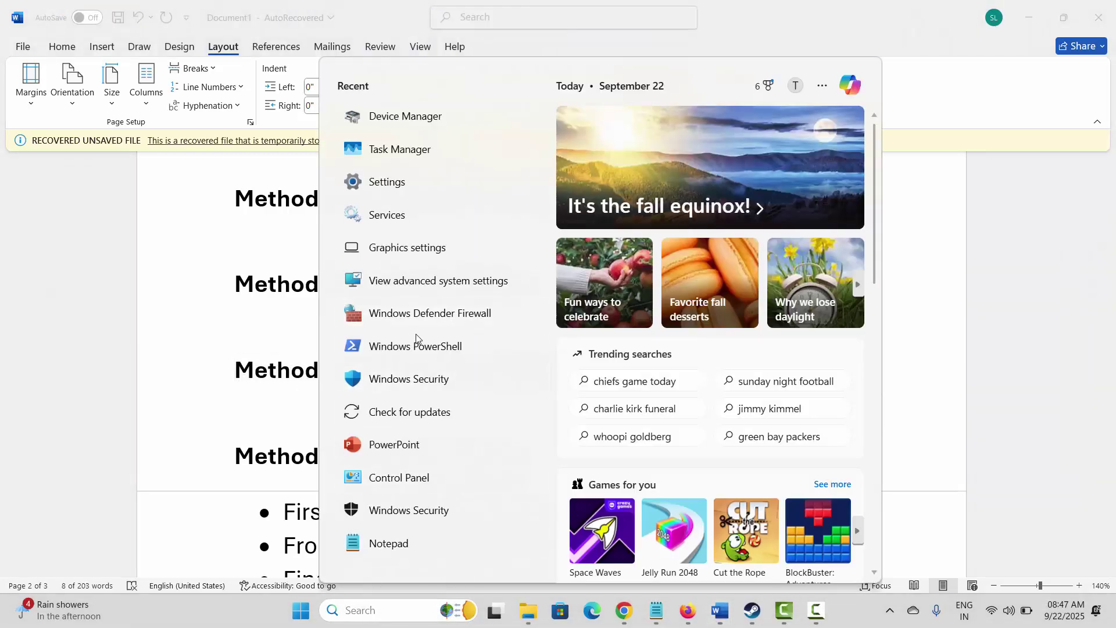
click(414, 250)
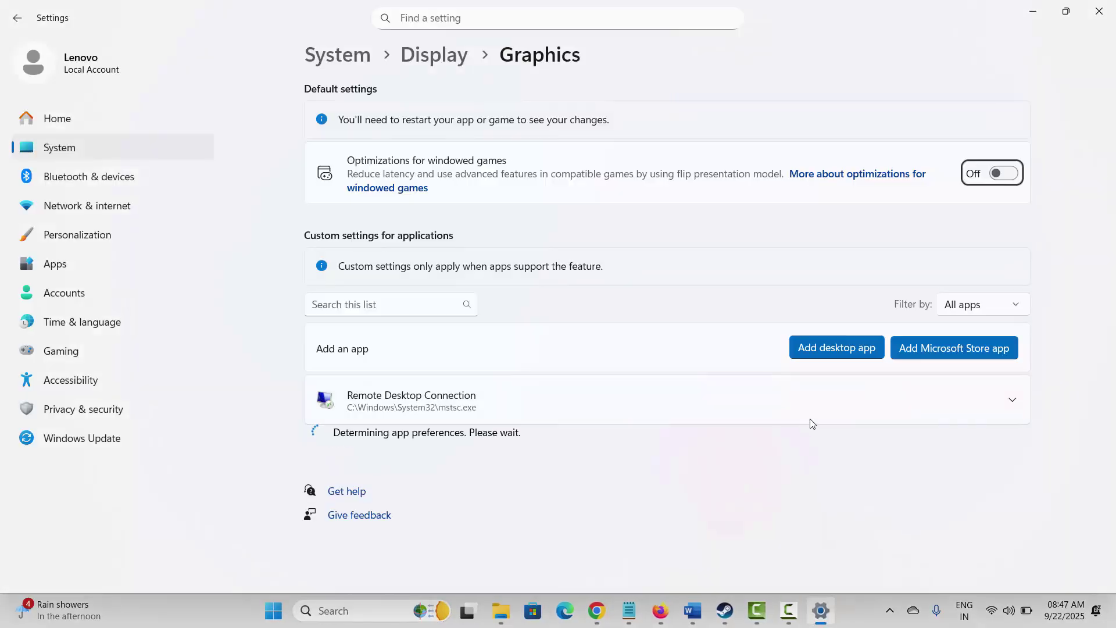
Add the SonicRacingCrossWorldsDemo application from Steam's common\SonicRacingCrossWorldsDemo folder as a desktop app in the custom graphics settings
click(830, 352)
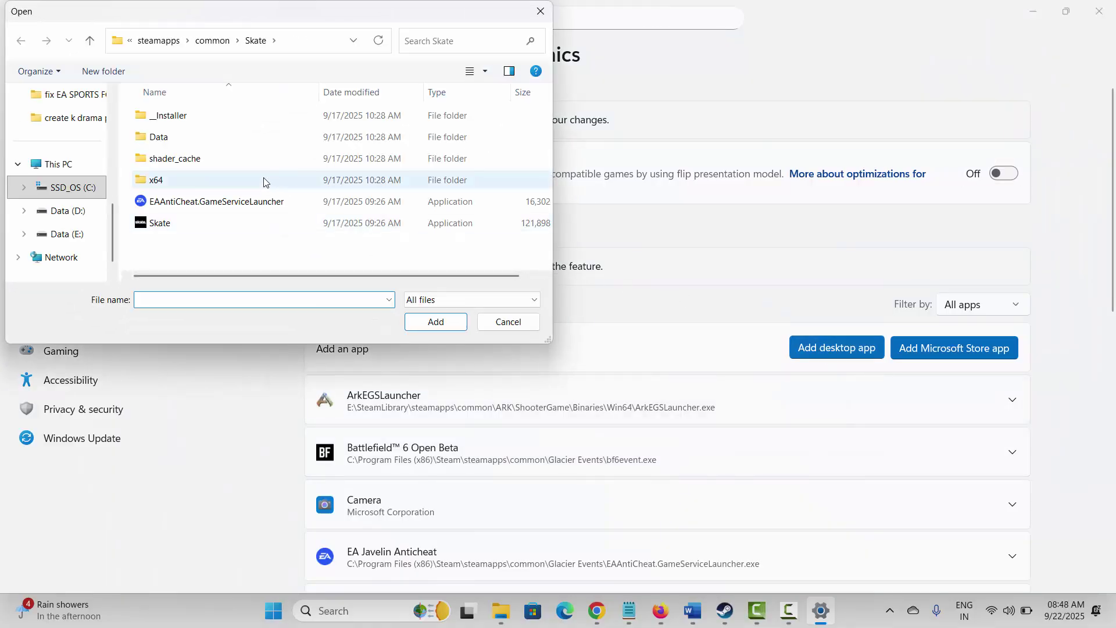
click(204, 42)
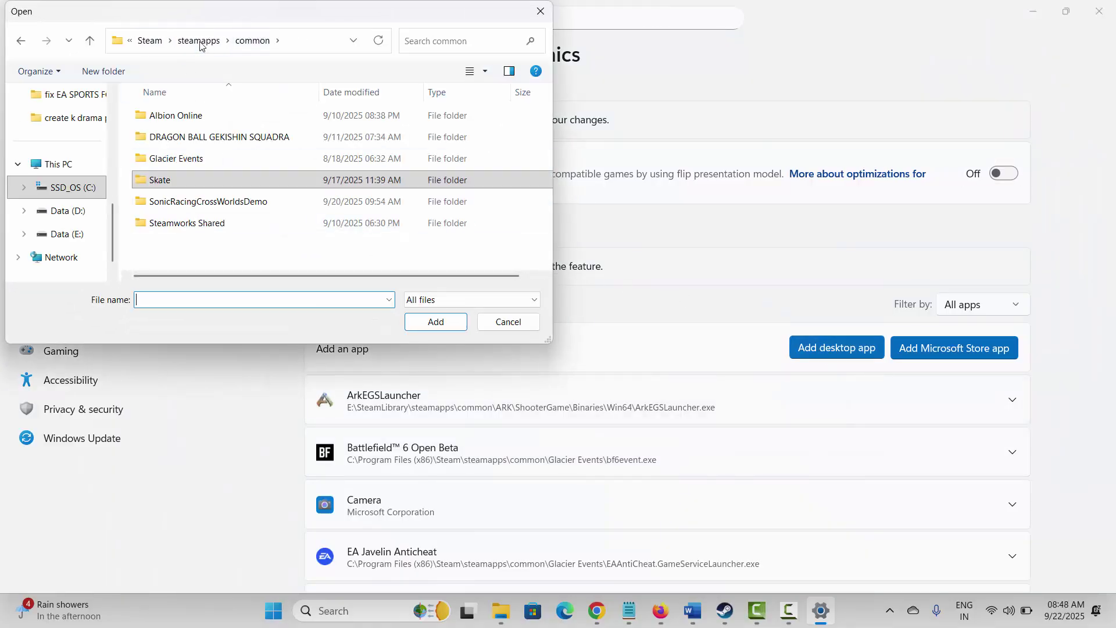
double_click(204, 201)
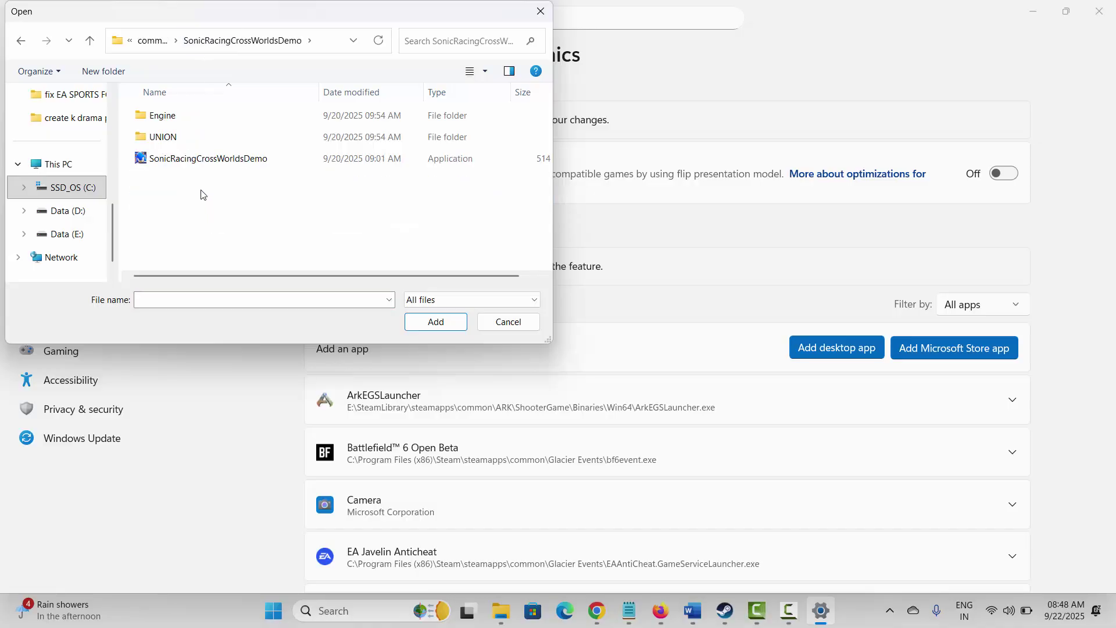
click(203, 158)
click(437, 323)
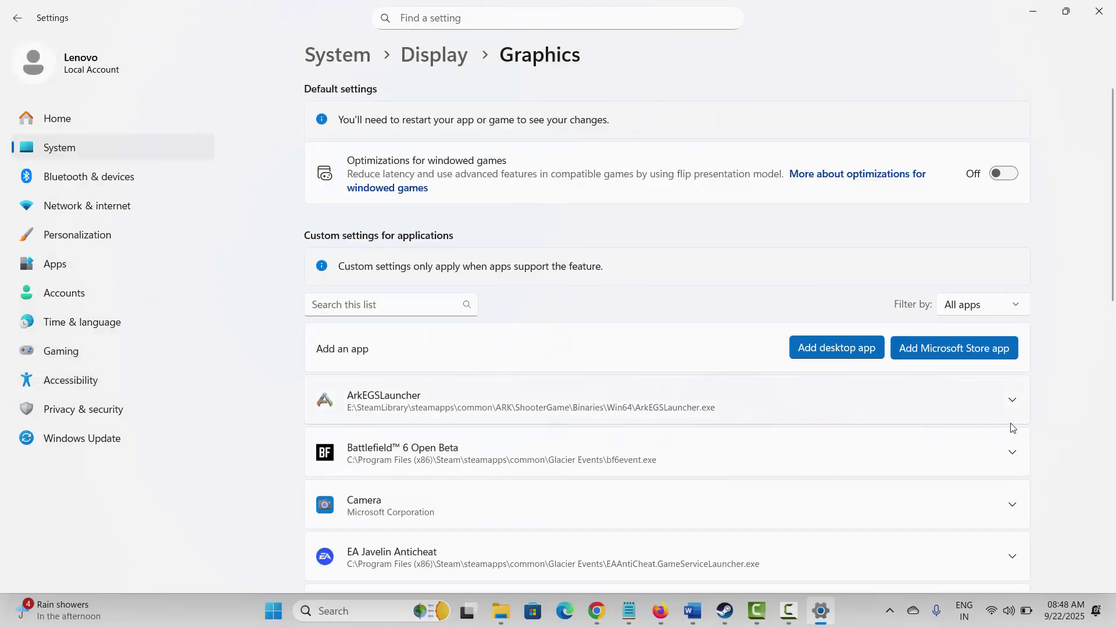
Set the GPU preference of SonicRacingCrossWorlds to High Performance (Intel(R) UHD Graphics), then close Settings
scroll(1055, 427, down, 4)
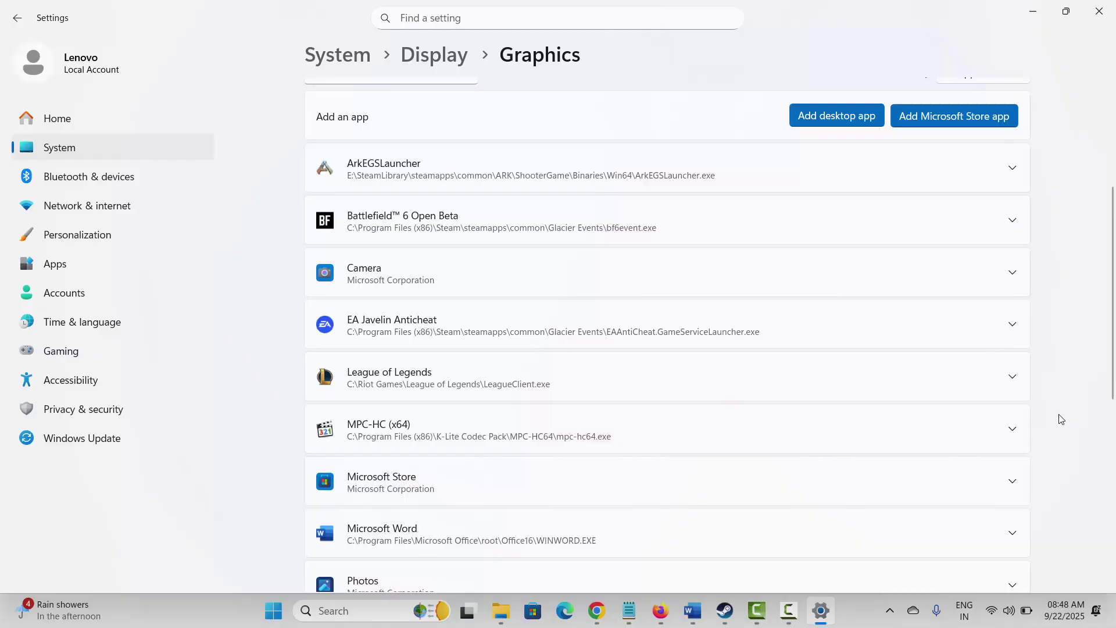
scroll(1061, 419, down, 5)
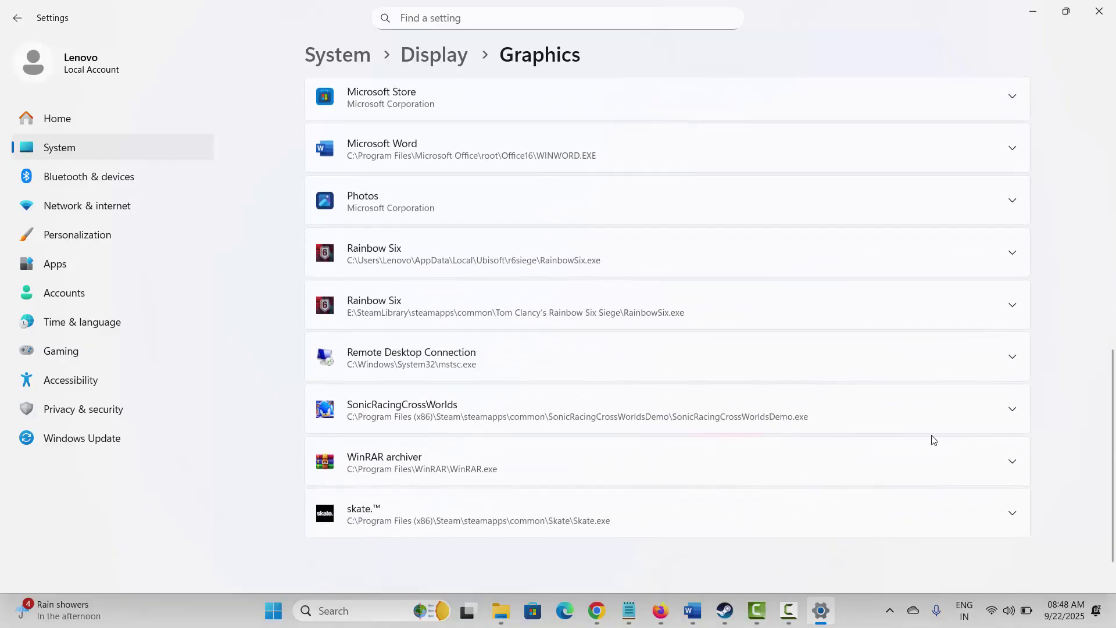
click(1013, 411)
scroll(1051, 441, down, 3)
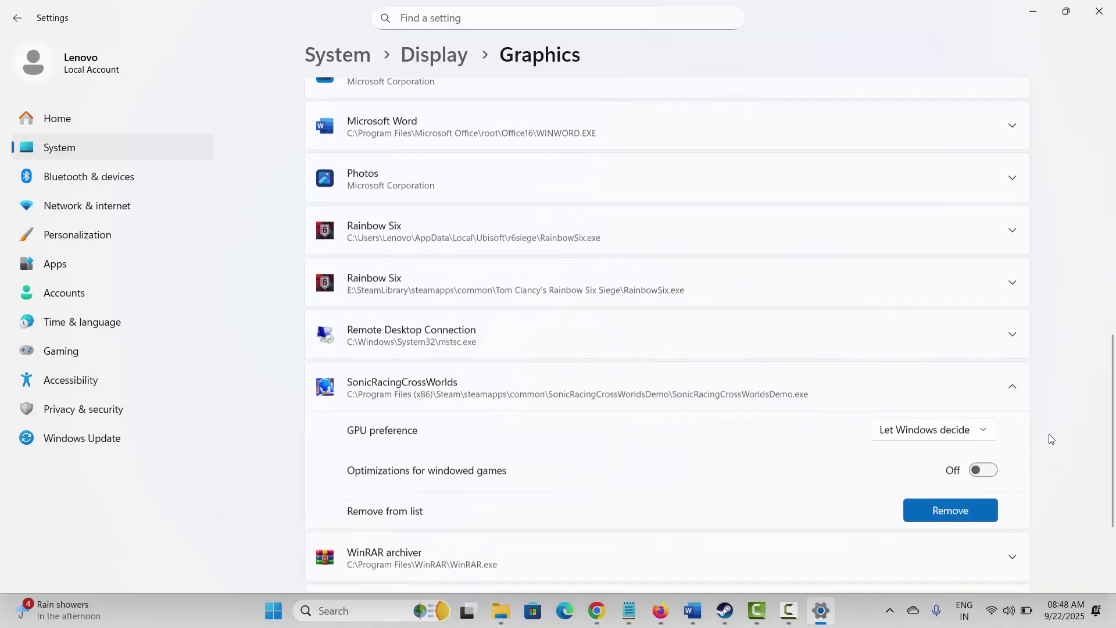
click(901, 300)
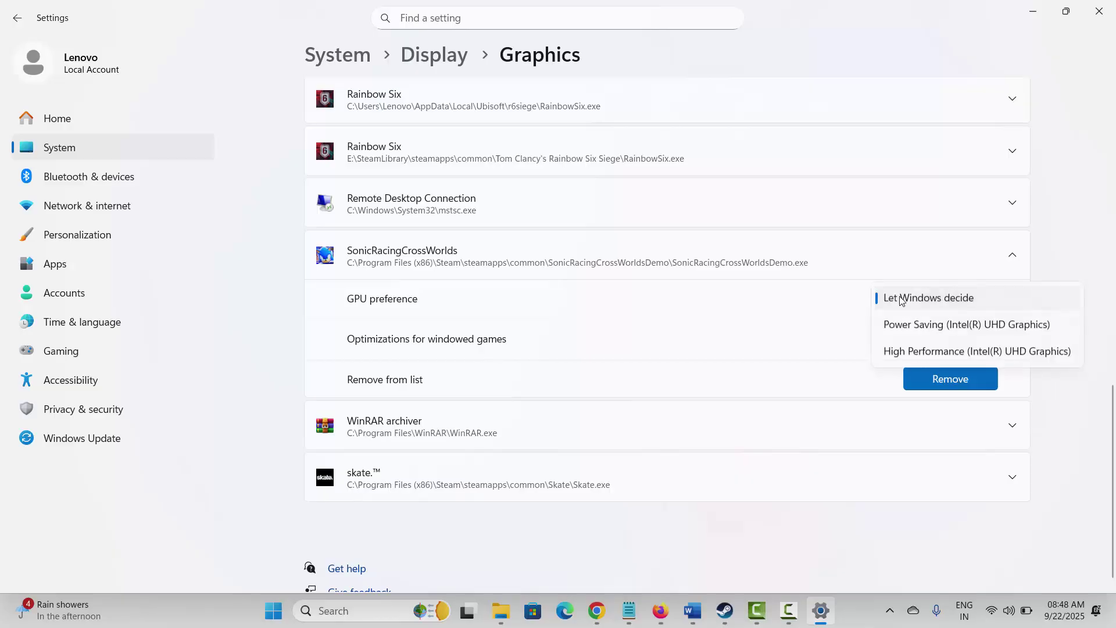
click(937, 353)
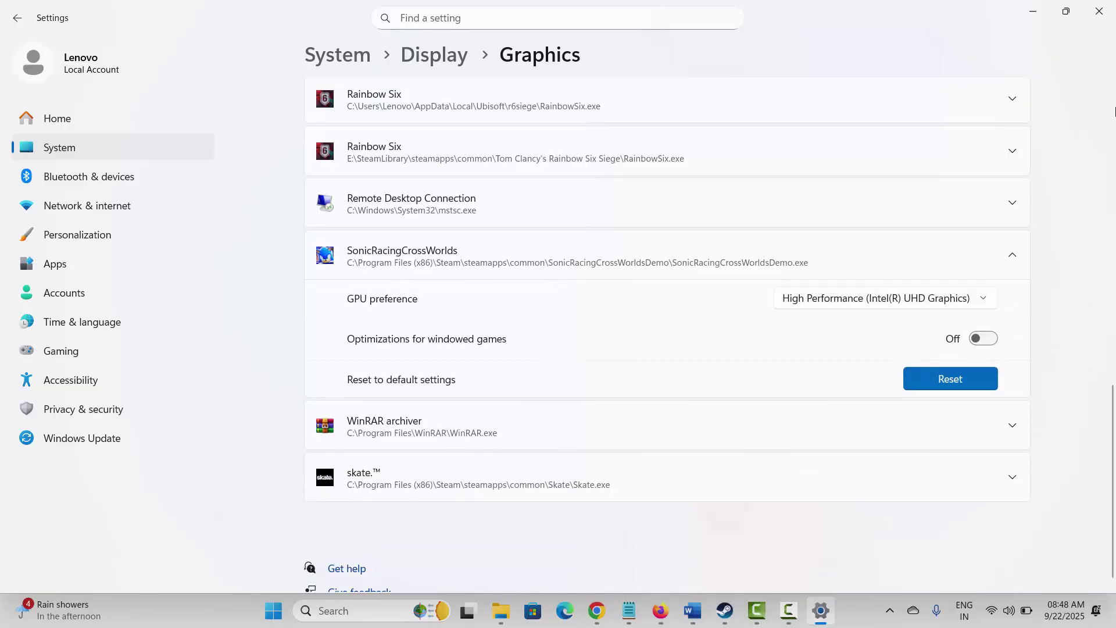
click(1099, 12)
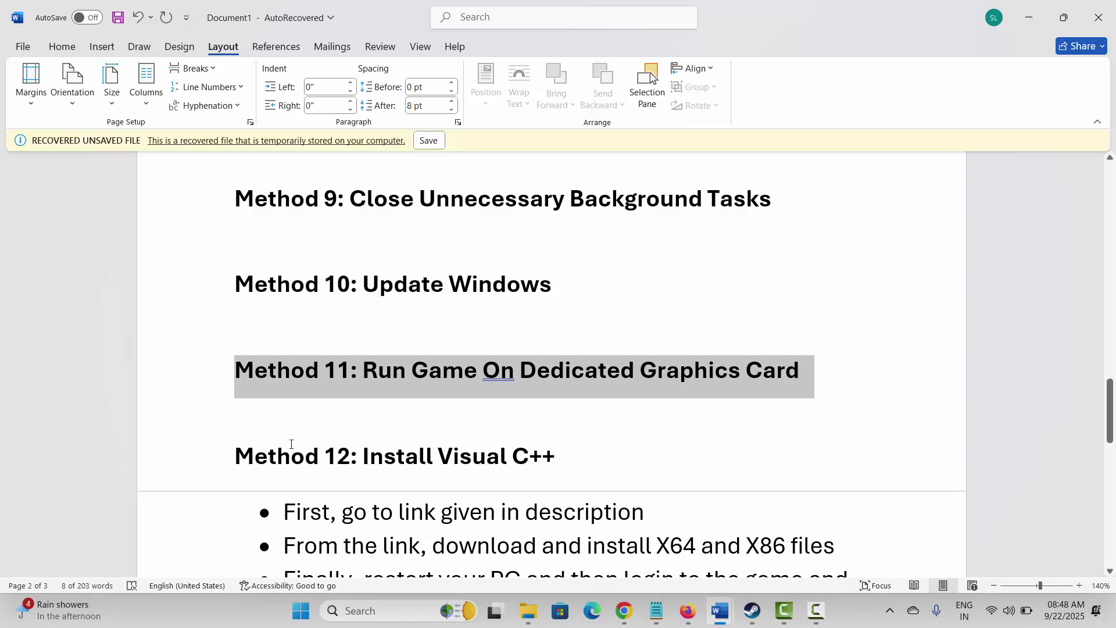
Select the "Method 12: Install Visual C++" heading in the Word document, then place the cursor in its last bullet
scroll(273, 439, down, 2)
click(196, 369)
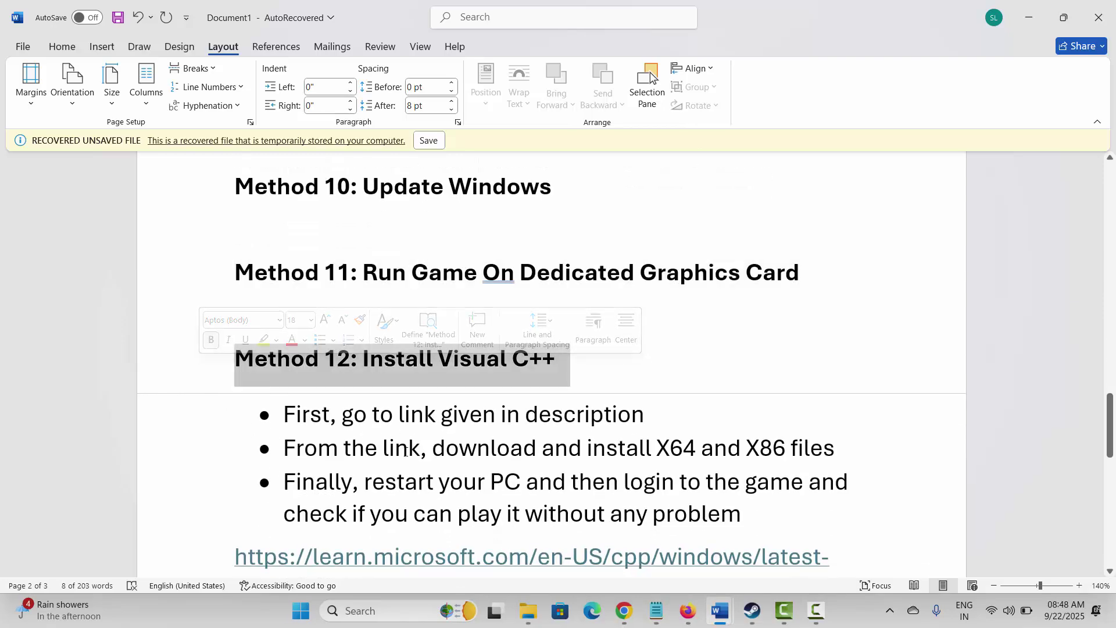
scroll(379, 454, down, 1)
click(328, 433)
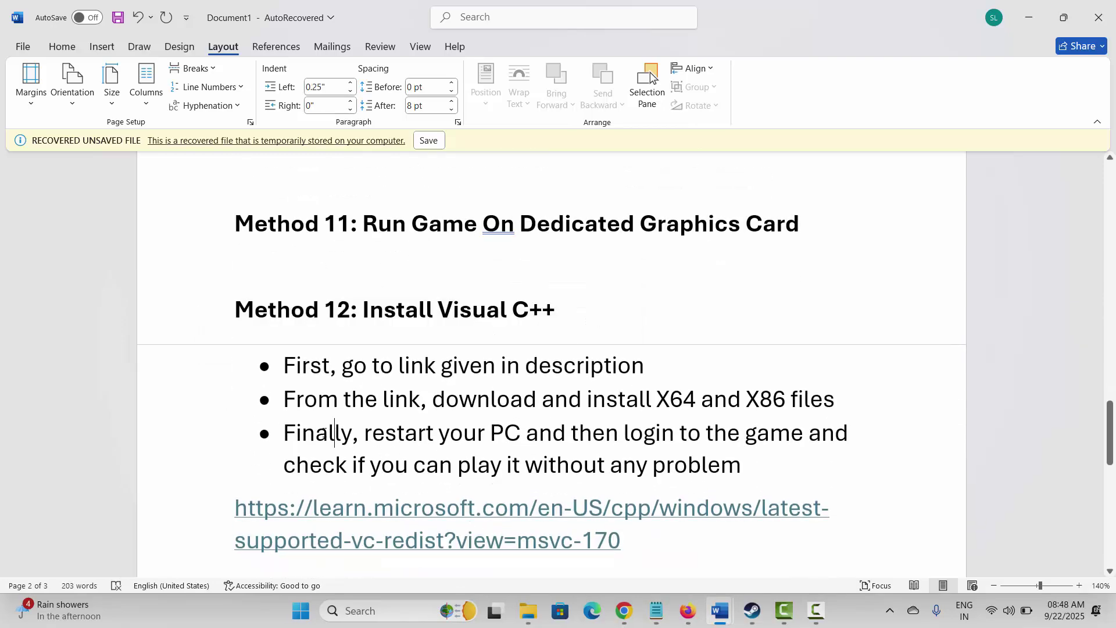
Copy the full learn.microsoft.com Visual C++ redistributable link listed under Method 12
drag(373, 515, 672, 532)
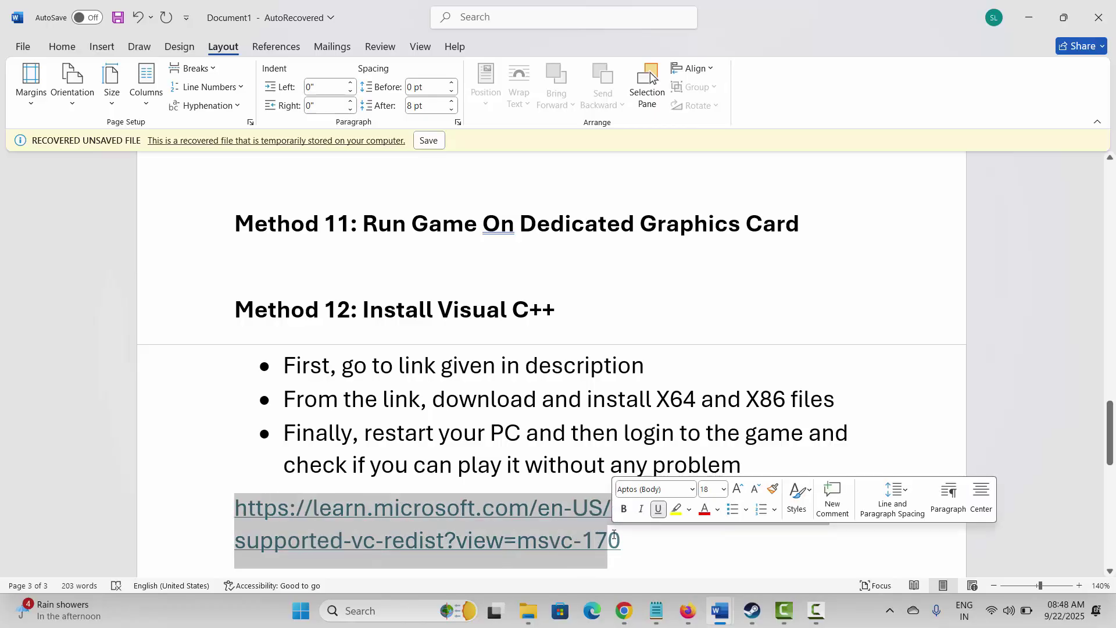
click(672, 532)
drag(235, 508, 517, 517)
right_click(518, 520)
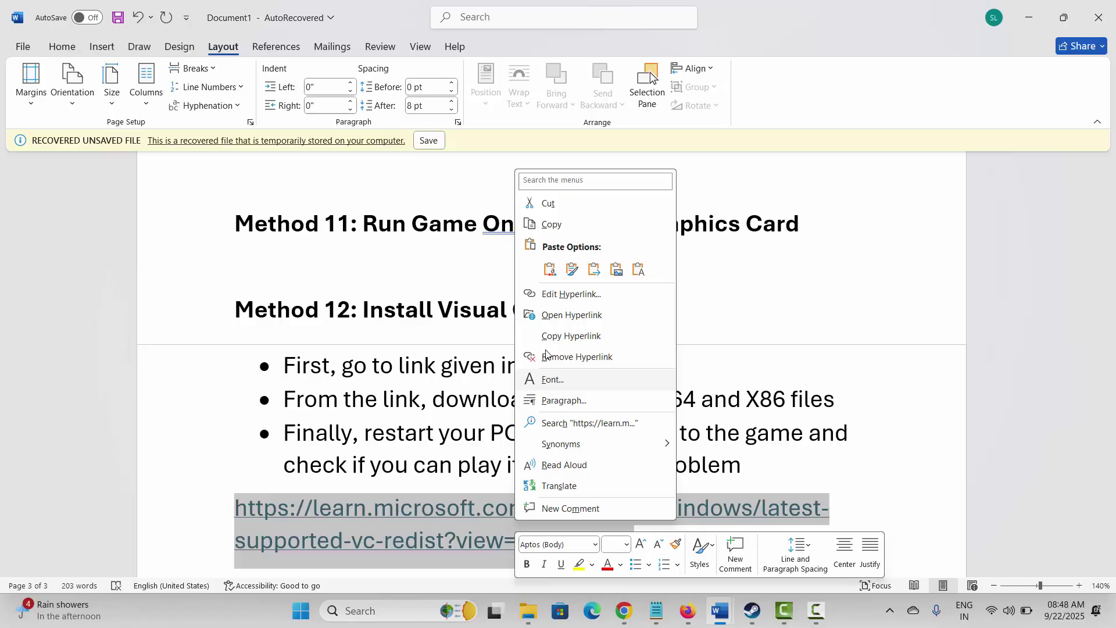
click(555, 226)
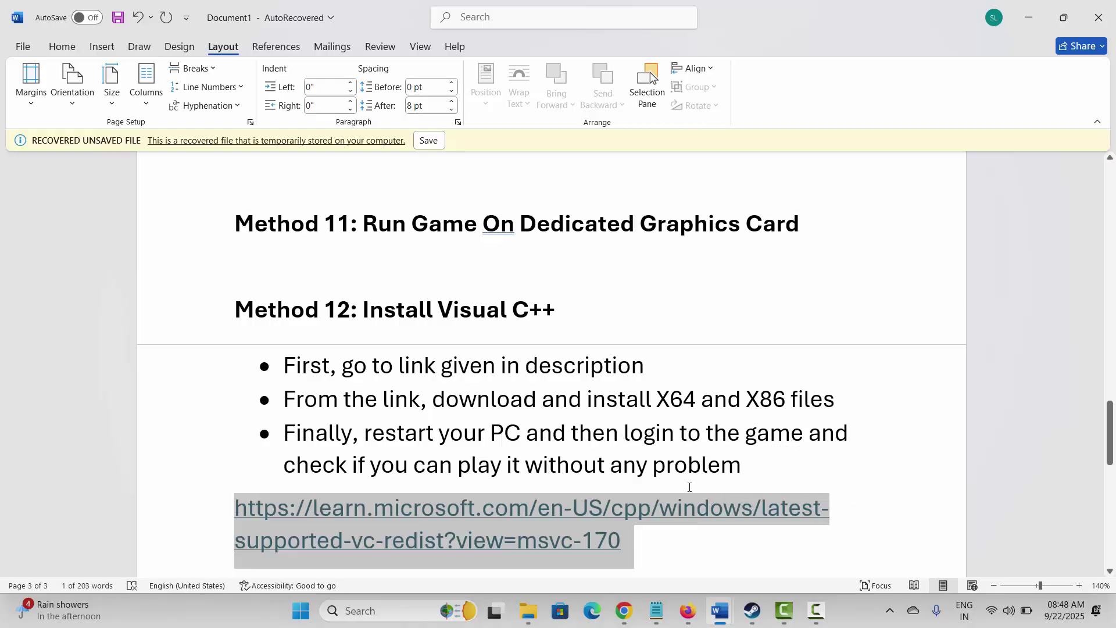
Switch to Chrome and examine the X86 and X64 download links on the Microsoft Visual C++ Redistributable page
click(625, 607)
scroll(606, 385, down, 7)
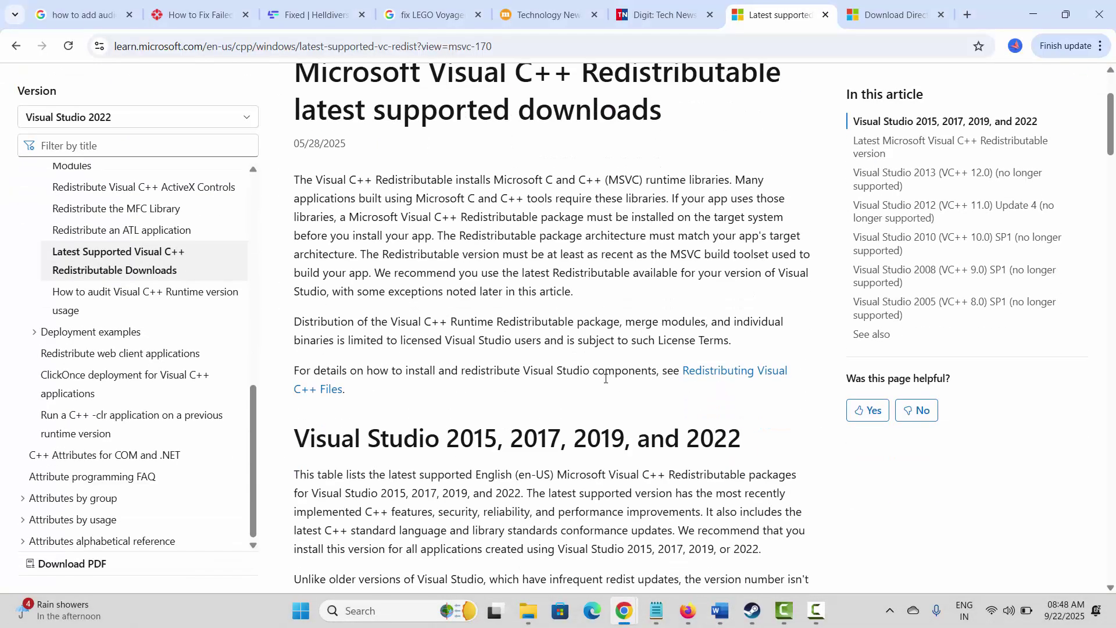
scroll(606, 385, down, 6)
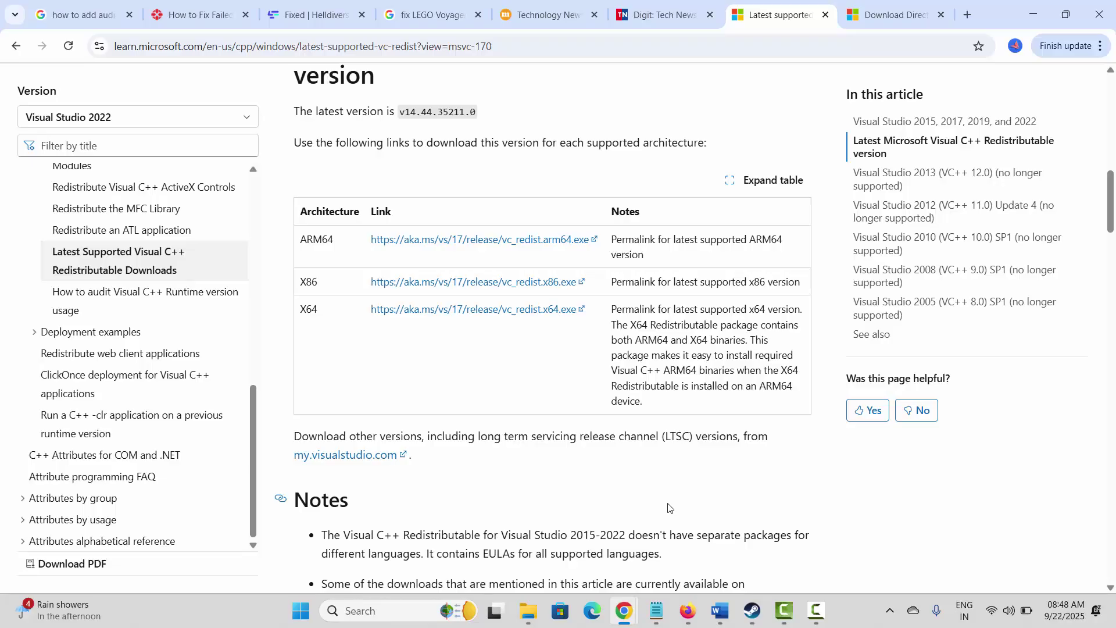
Return to the Document1 Word file and select the "Method 13: Reinstall Sonic Racing: CrossWorlds Game" heading
mouse_move(720, 610)
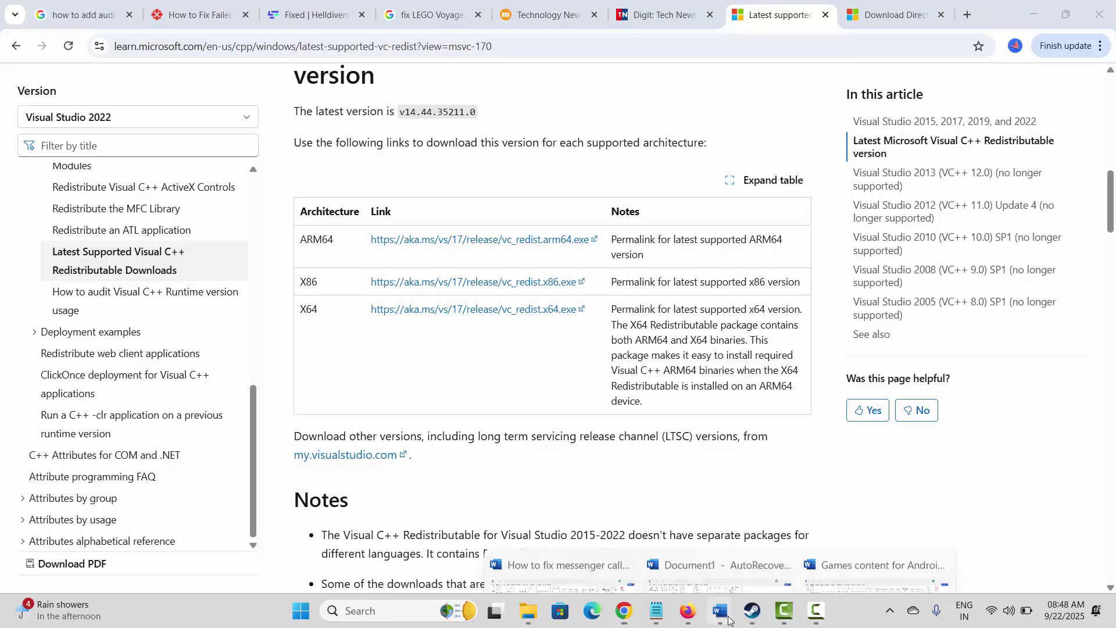
click(707, 558)
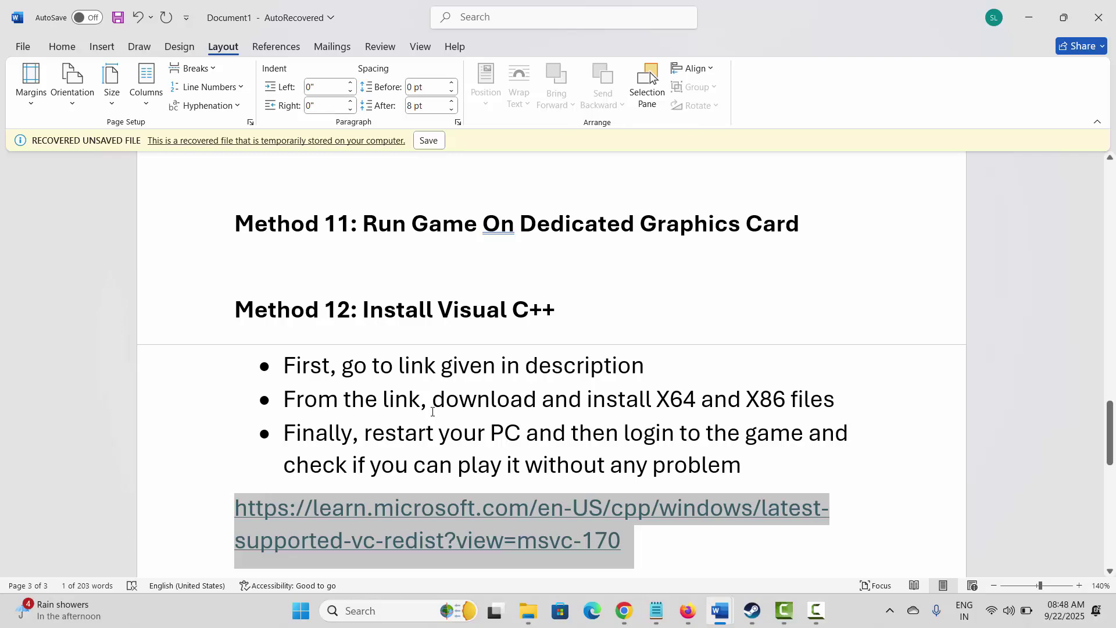
scroll(432, 412, down, 5)
triple_click(255, 396)
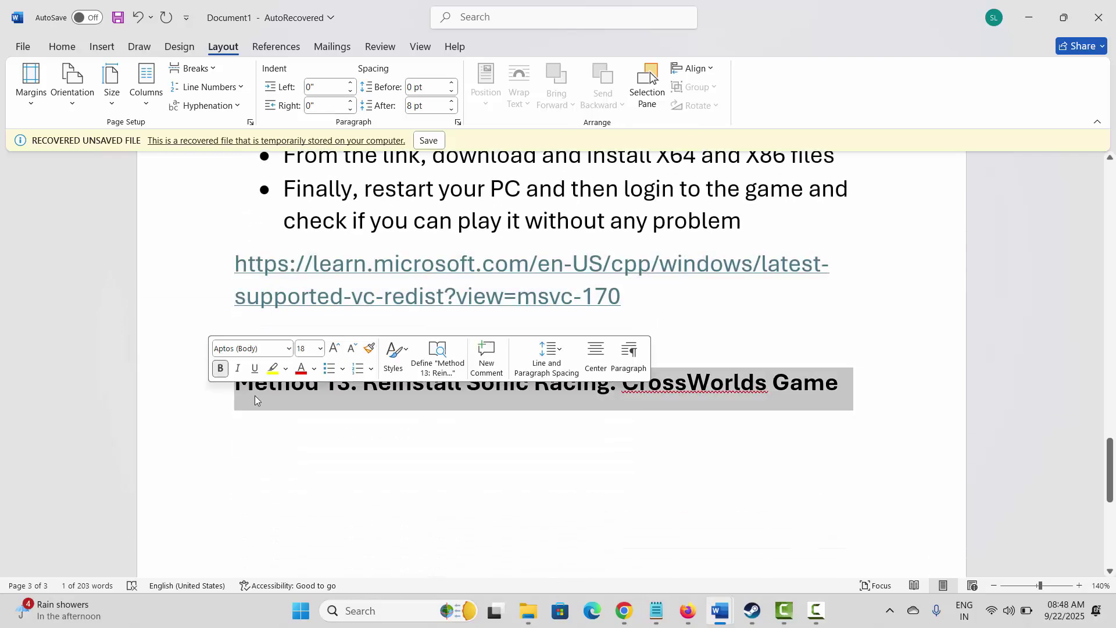
Switch to Steam, open the uninstall confirmation for Sonic Racing: CrossWorlds Demo, and dismiss it without uninstalling
click(752, 610)
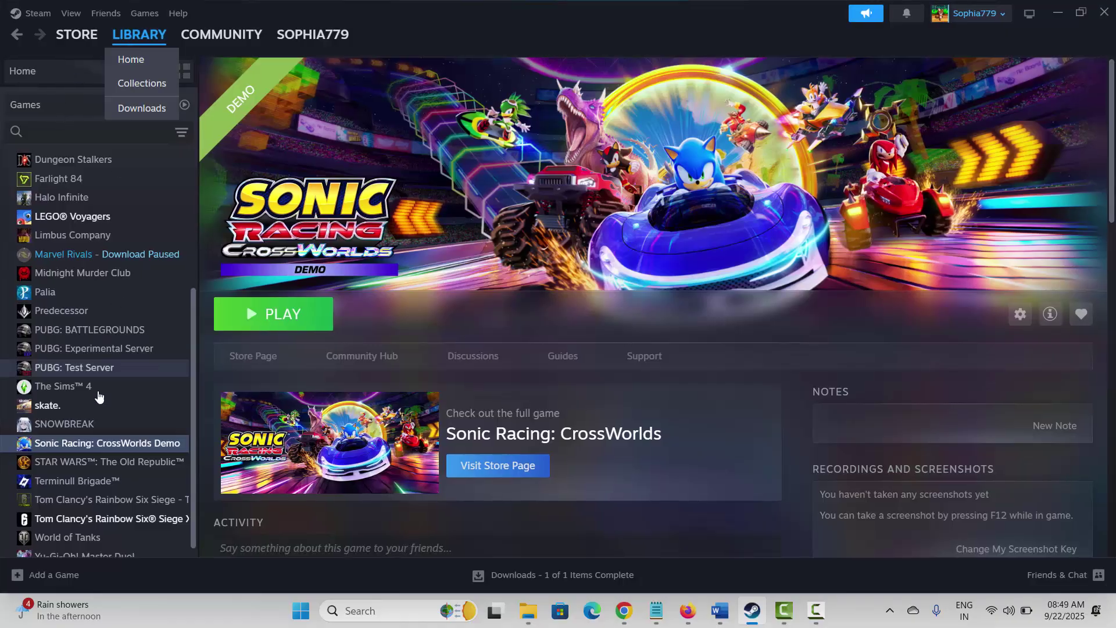
right_click(86, 446)
mouse_move(150, 530)
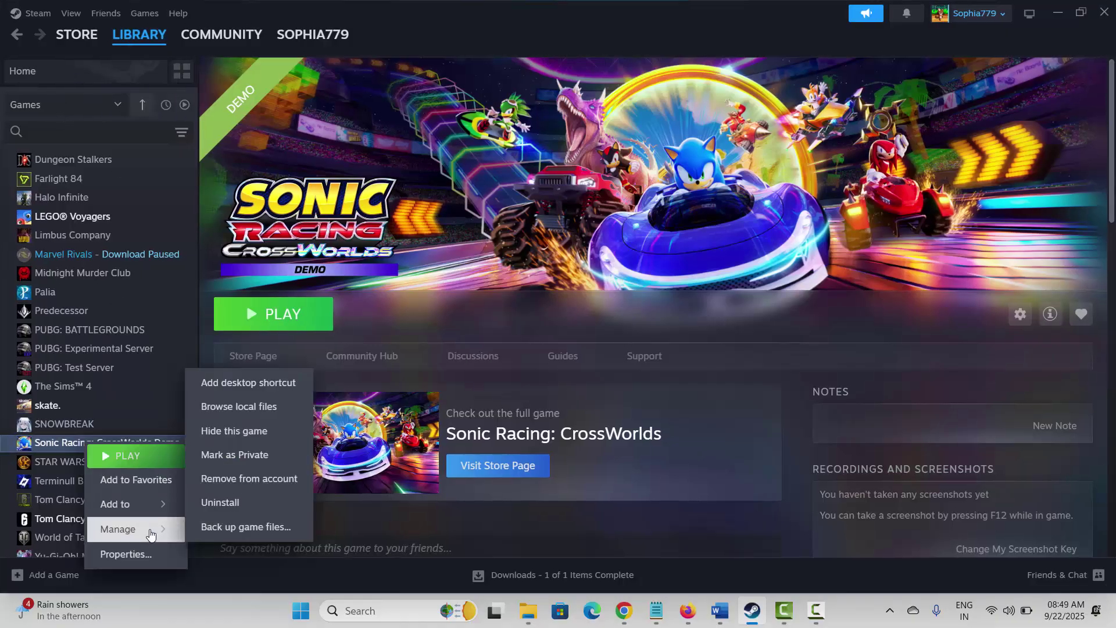
click(219, 503)
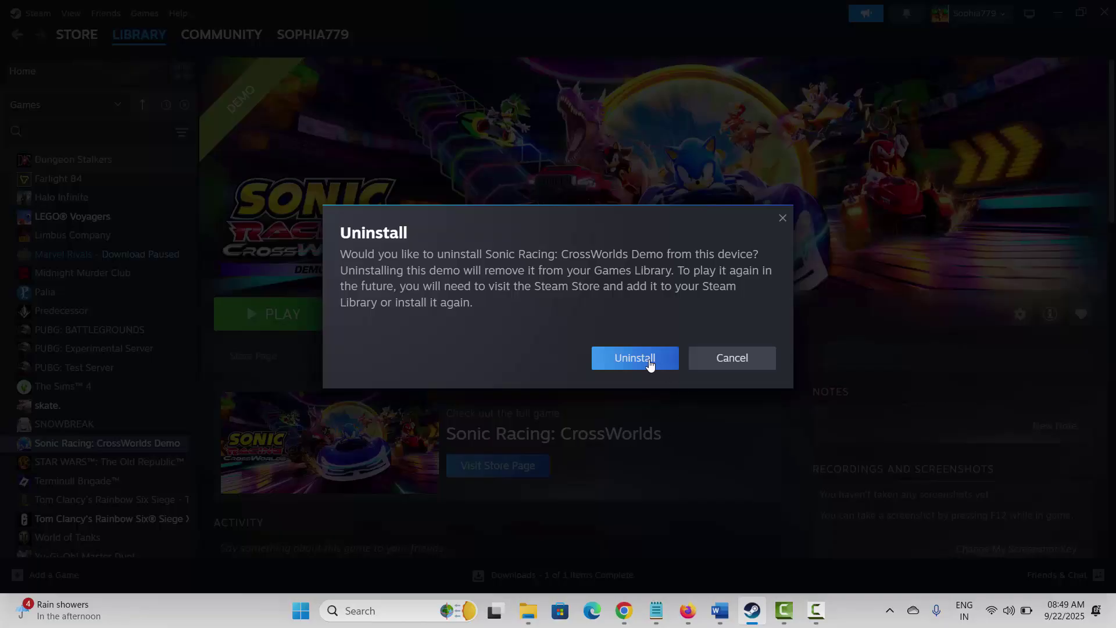
click(780, 219)
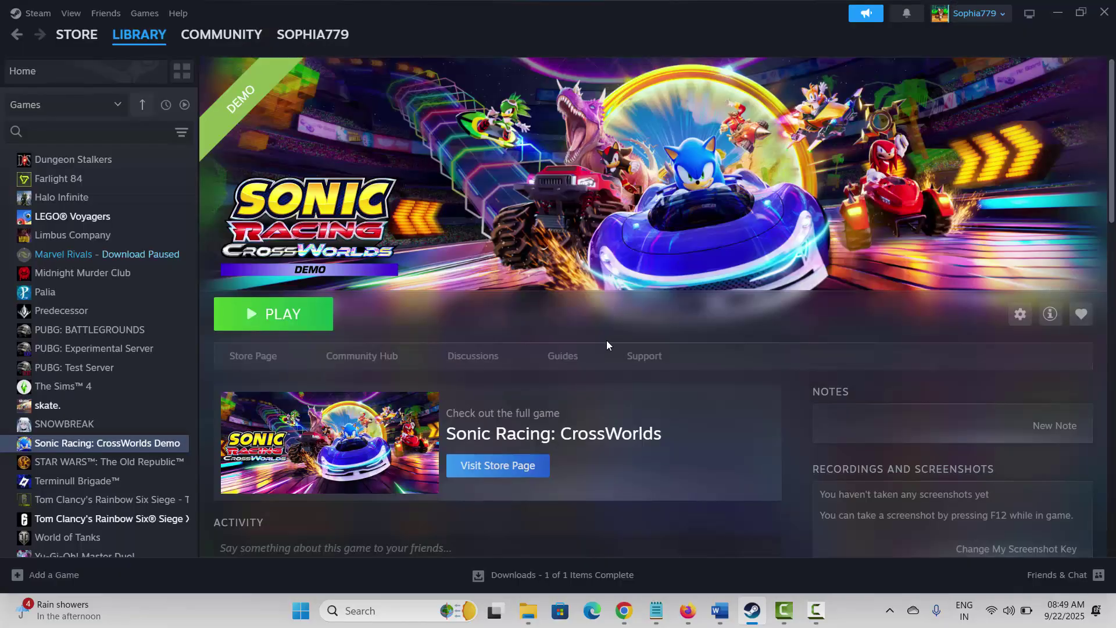